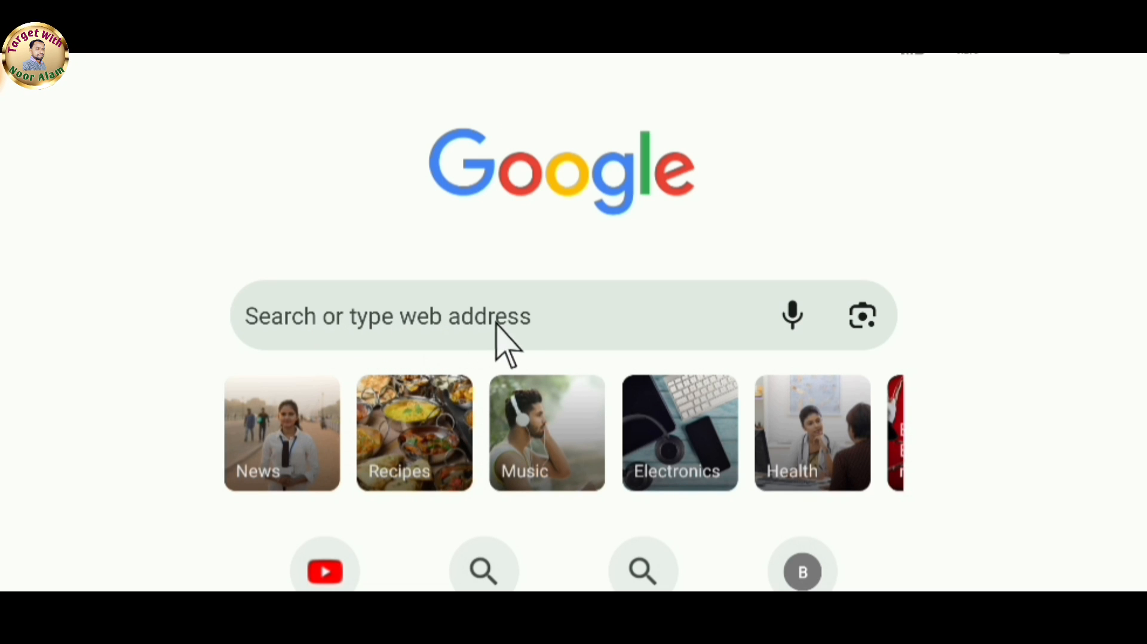
Search the web for "eshikshakosh" and open the E-Shikshakosh site at eshikshakosh.bihar.gov.in.
click(512, 326)
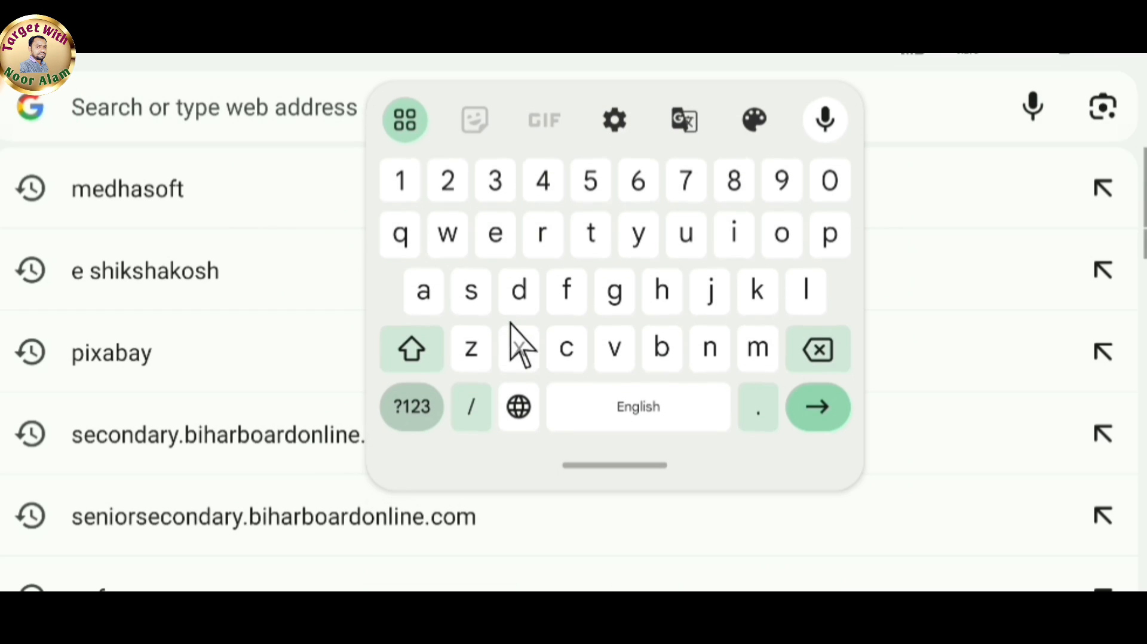
text(eshikshakosh)
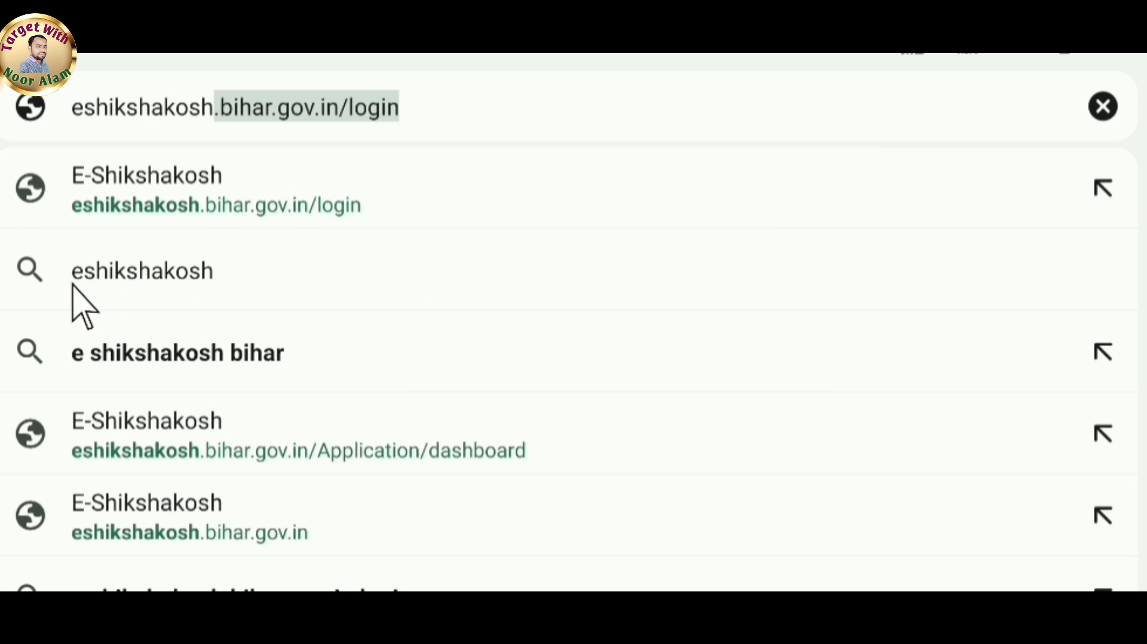
click(195, 286)
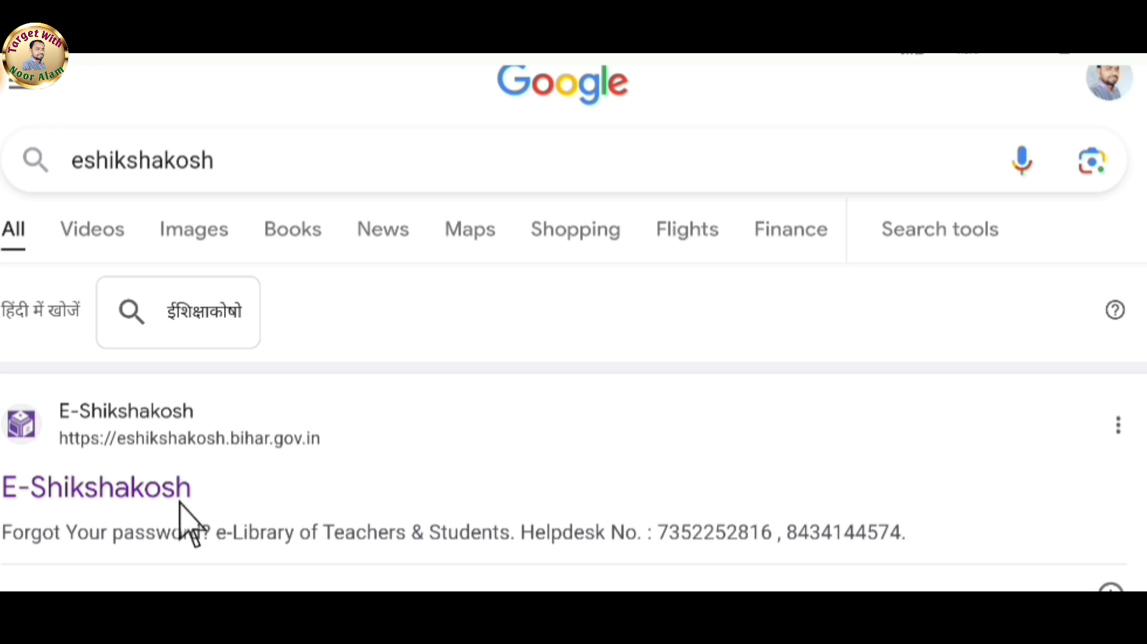
click(122, 505)
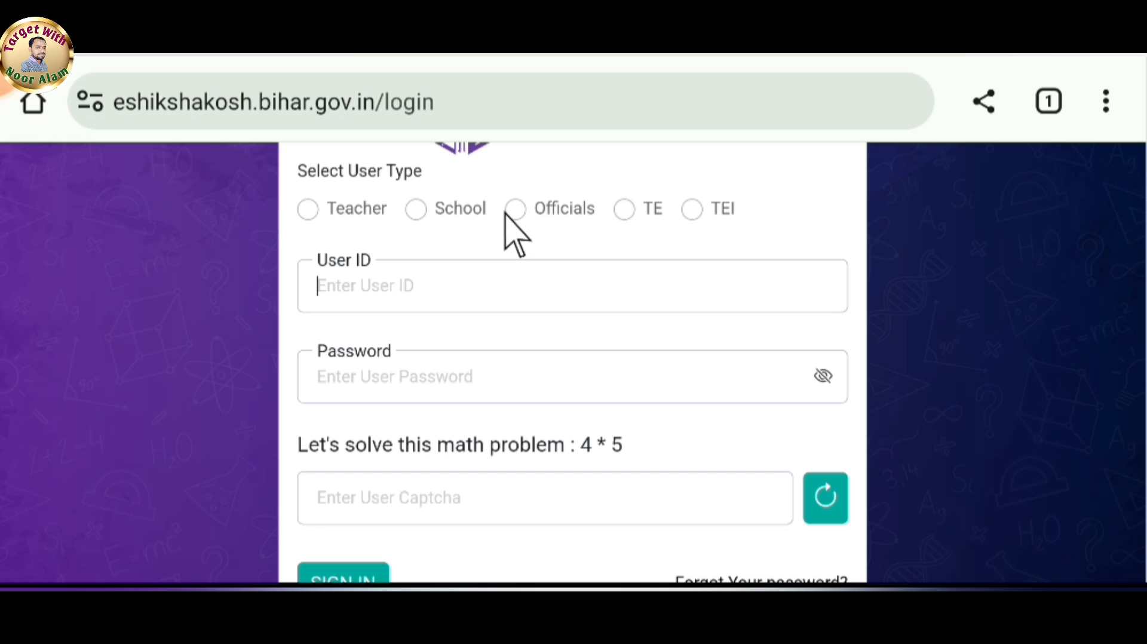
Select School as the user type and sign in to the school account.
click(417, 215)
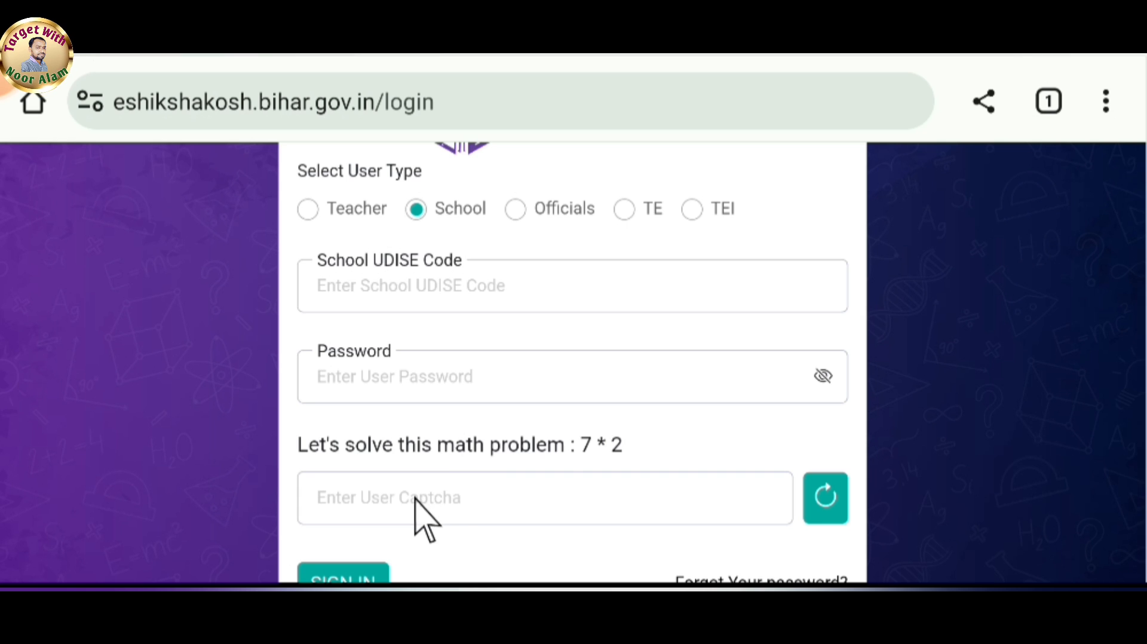
drag(417, 501, 446, 352)
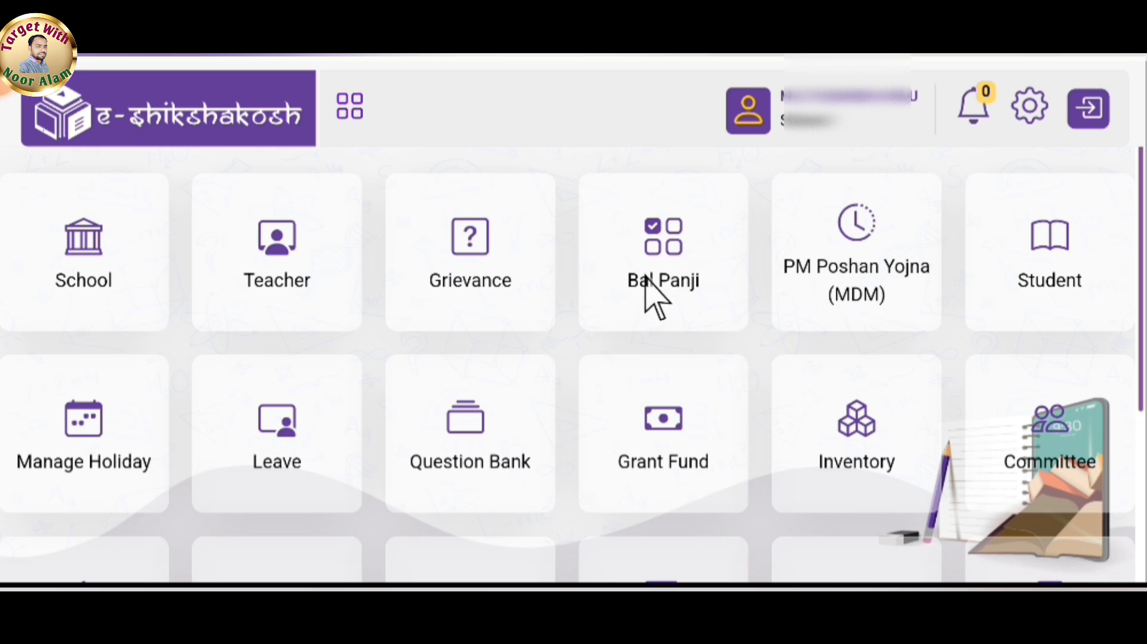
Open Student Information in the Student module and start adding a new student record.
click(1043, 281)
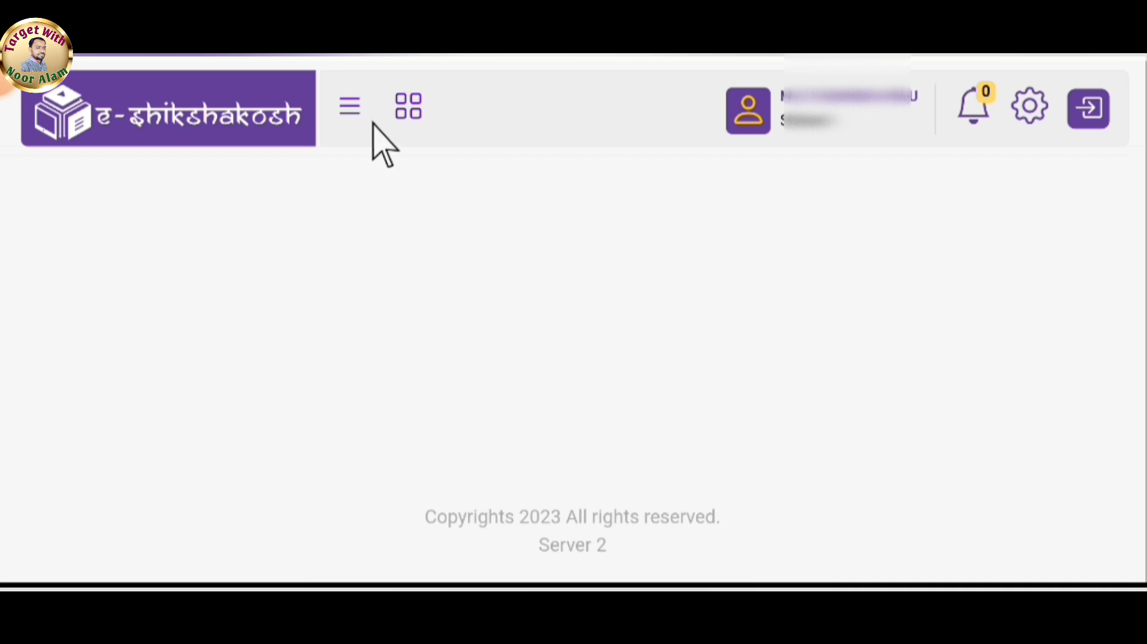
click(351, 108)
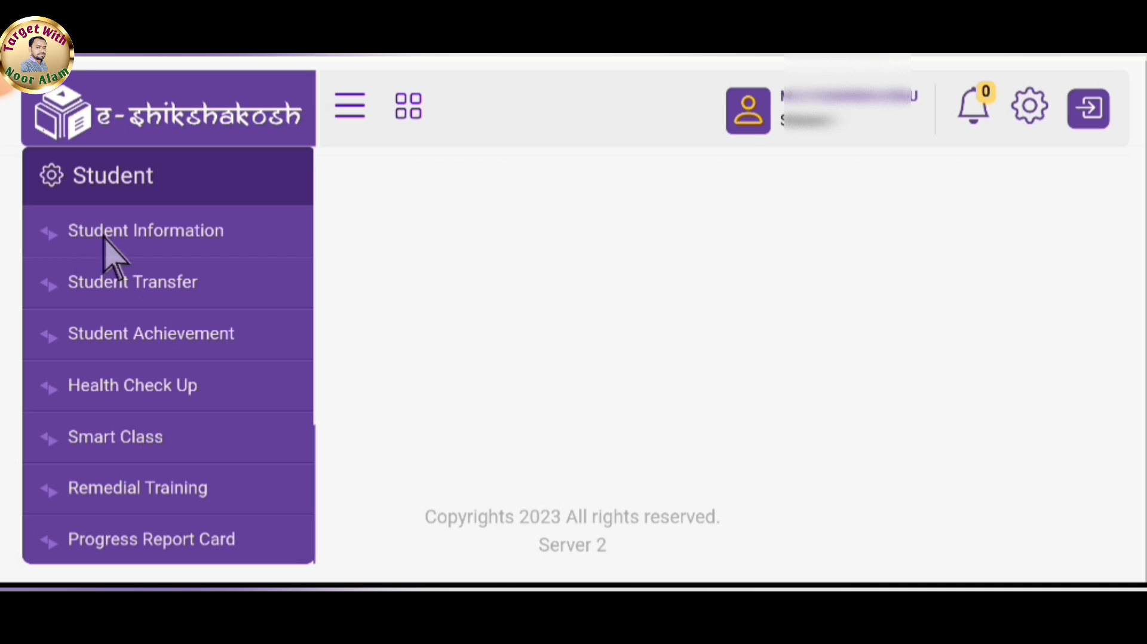
click(167, 239)
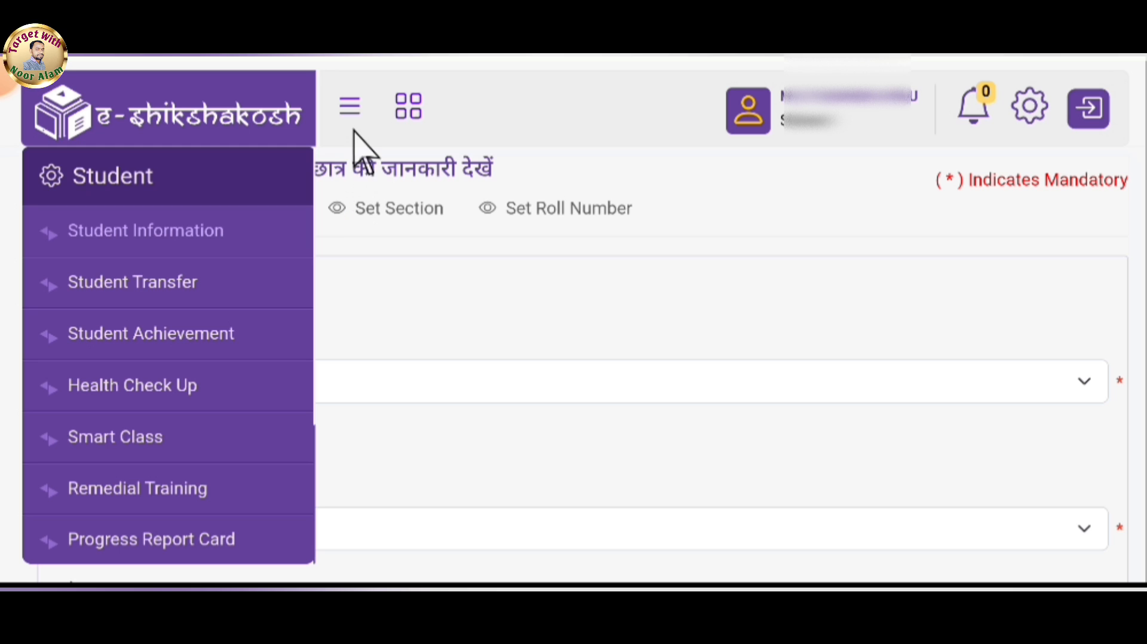
click(352, 114)
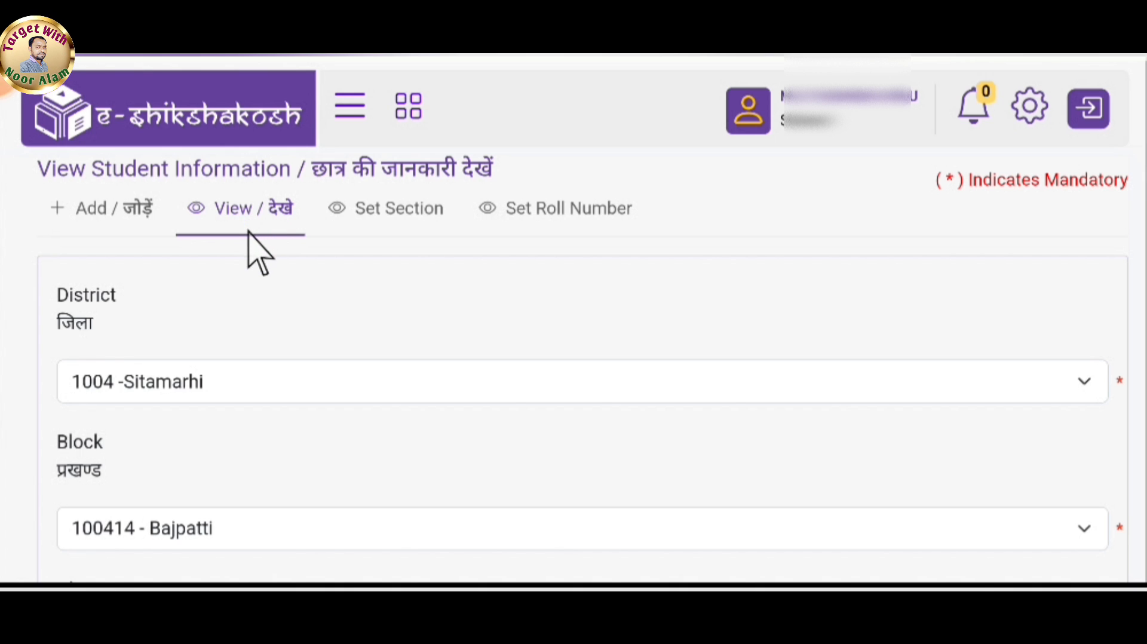
click(98, 210)
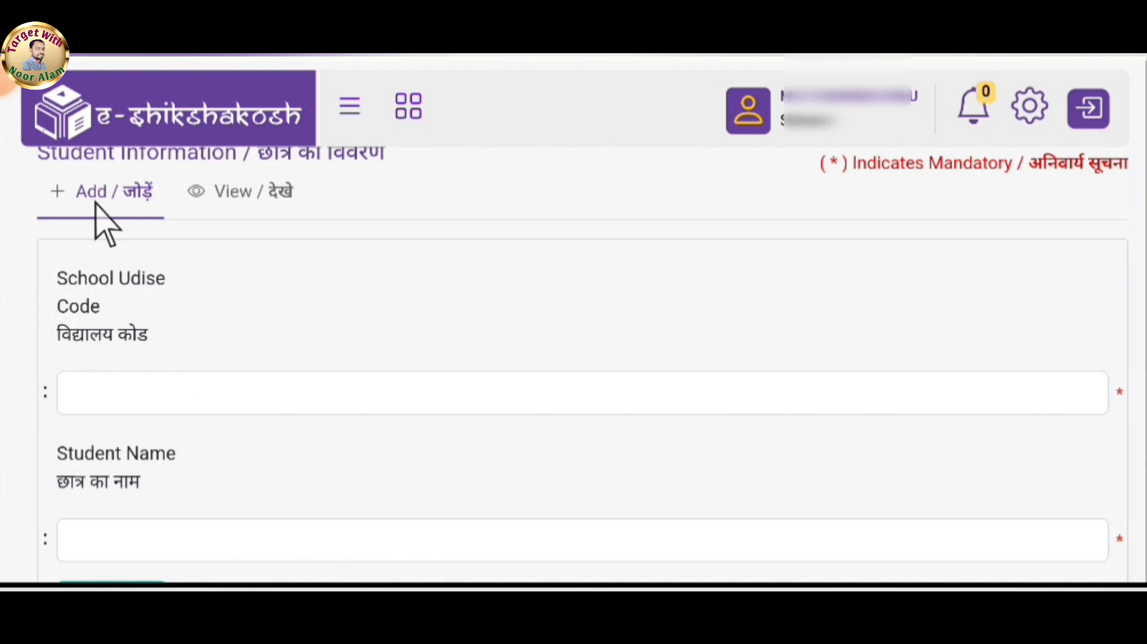
Set the current class of enrollment to Class 1 in the Current School Information section.
scroll(99, 224, down, 10)
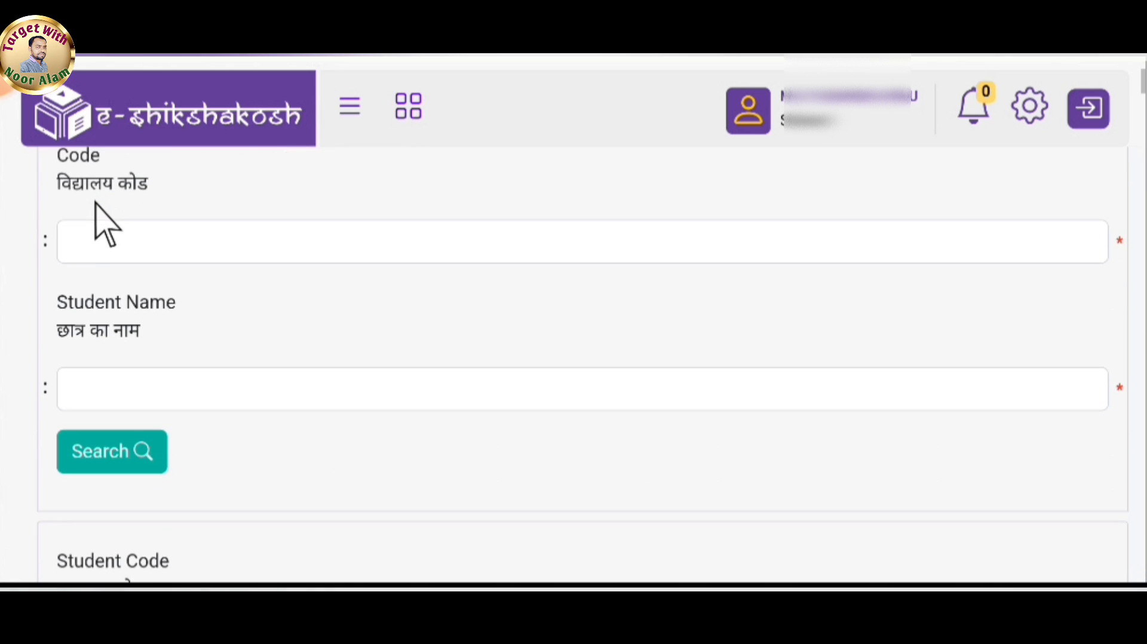
scroll(96, 206, down, 5)
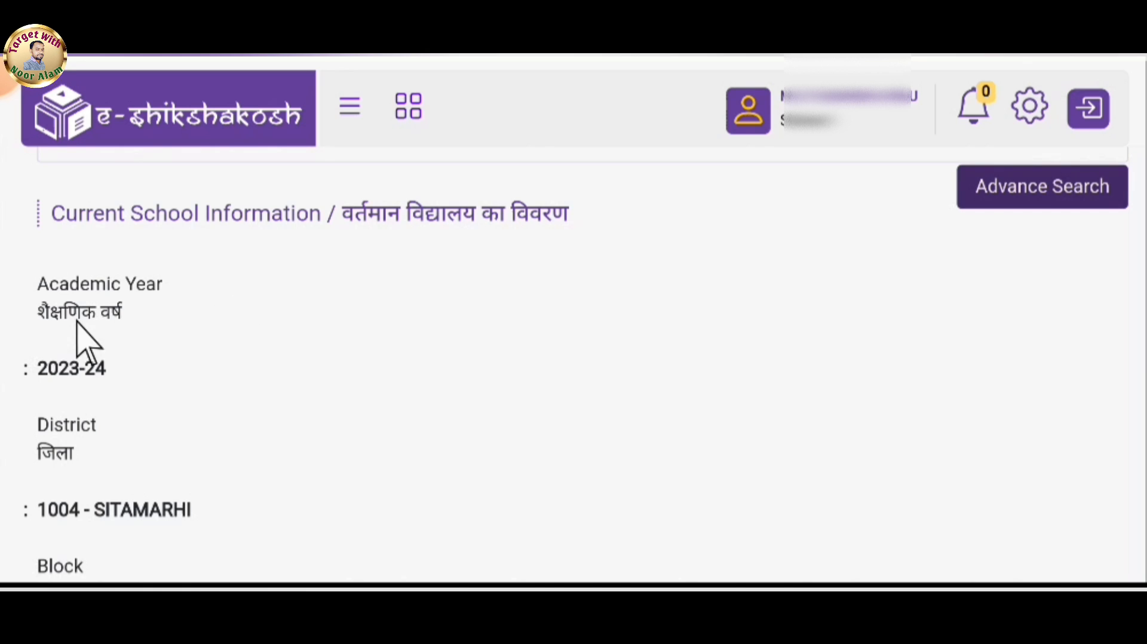
scroll(77, 320, down, 5)
scroll(180, 359, down, 5)
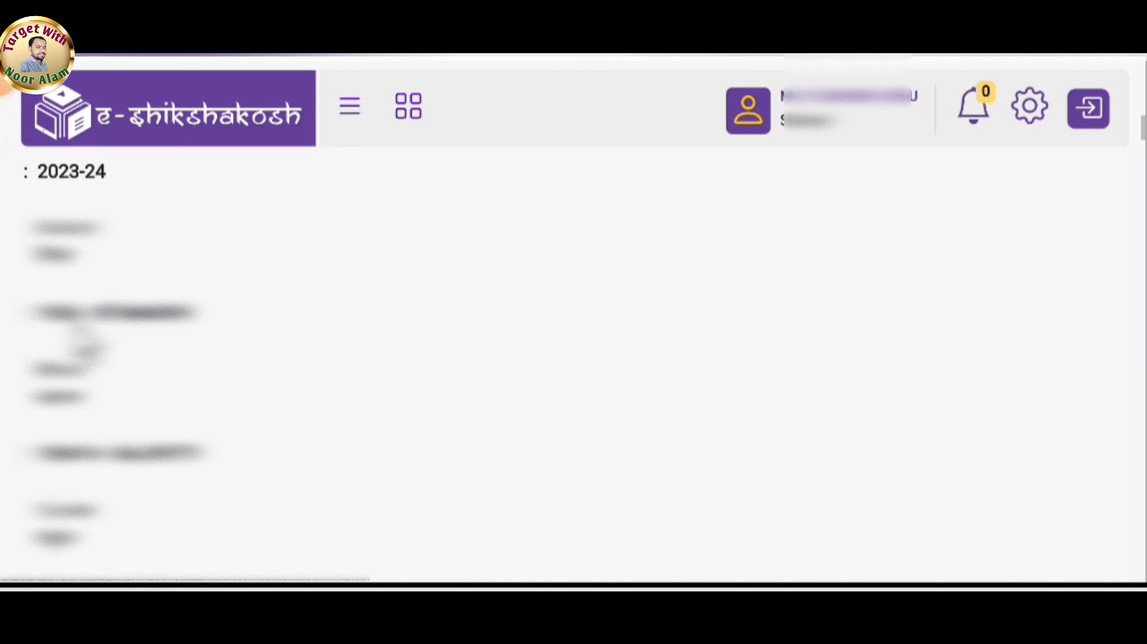
scroll(573, 365, down, 8)
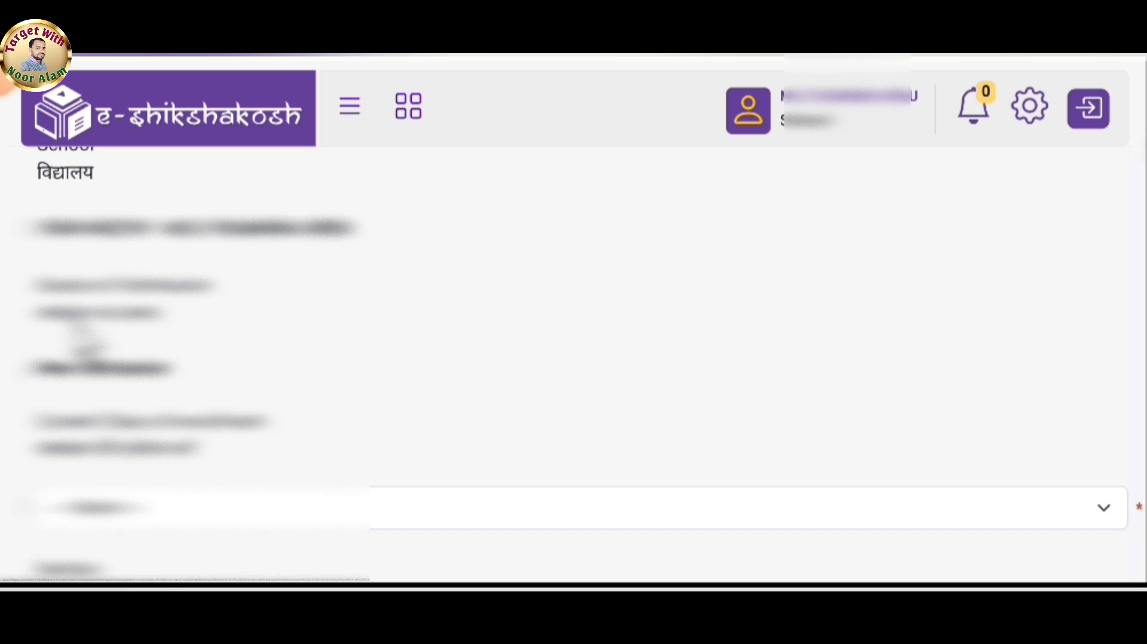
scroll(84, 338, down, 5)
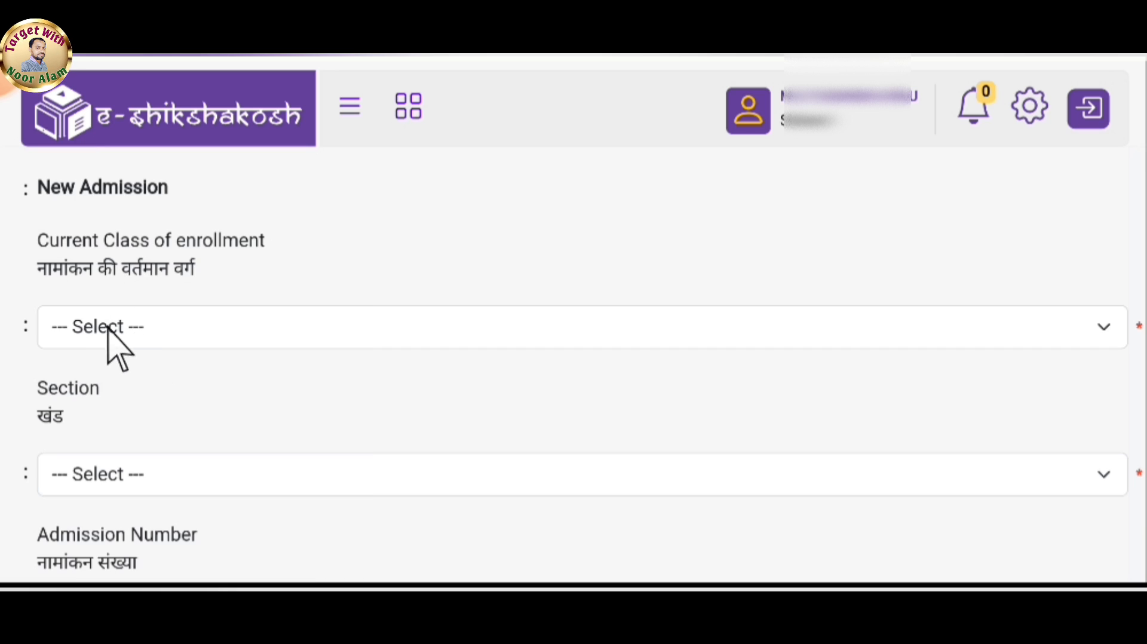
click(164, 338)
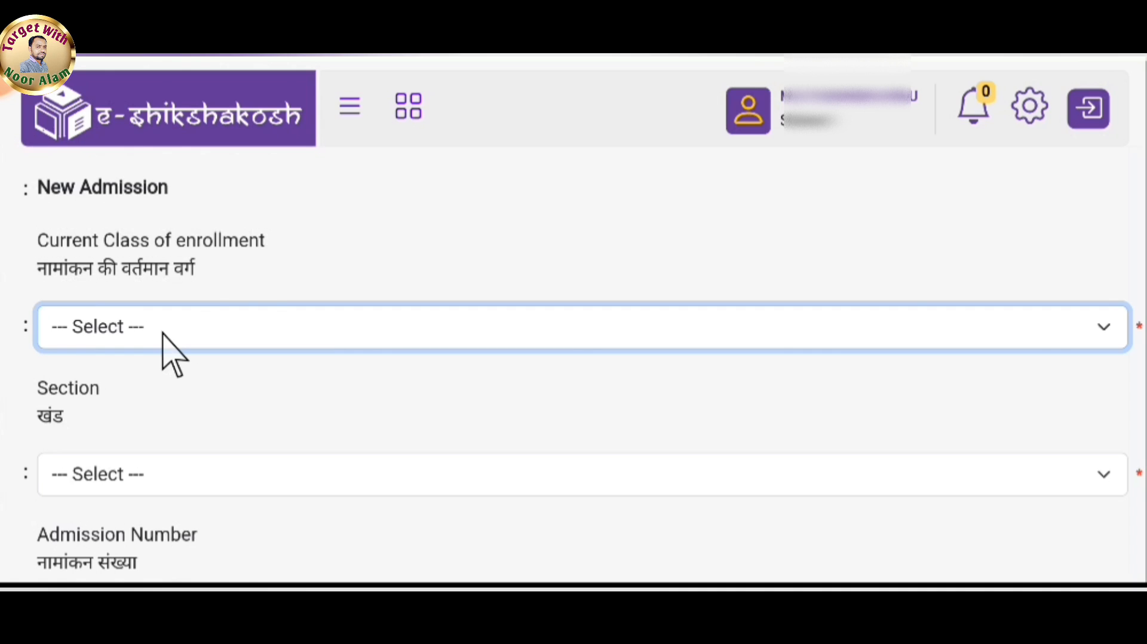
click(163, 335)
scroll(444, 276, down, 5)
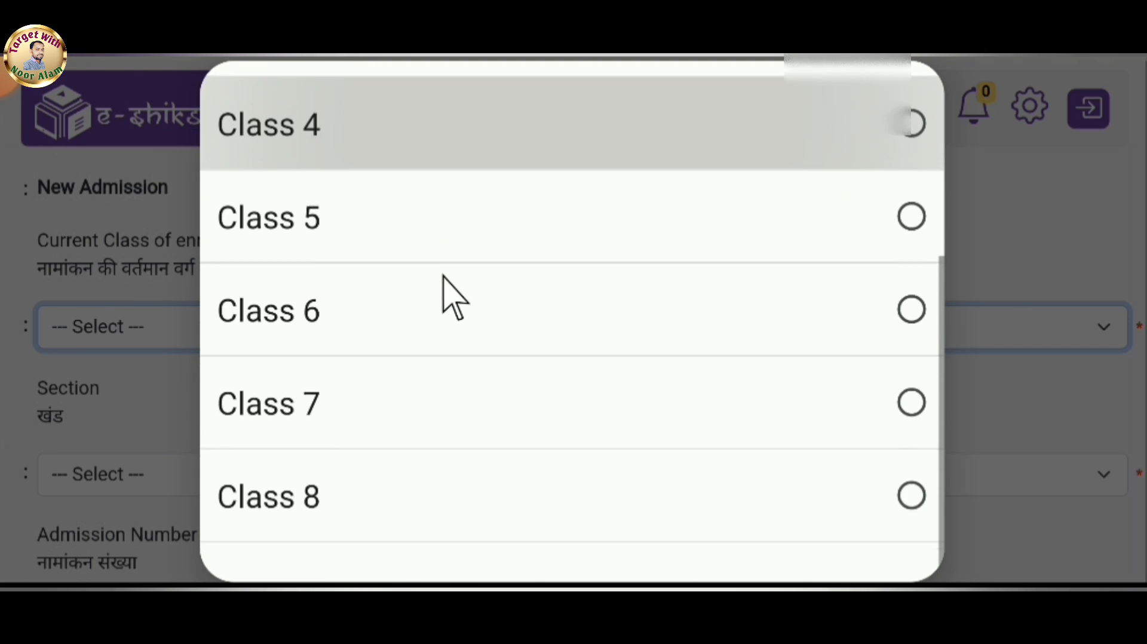
scroll(443, 276, up, 5)
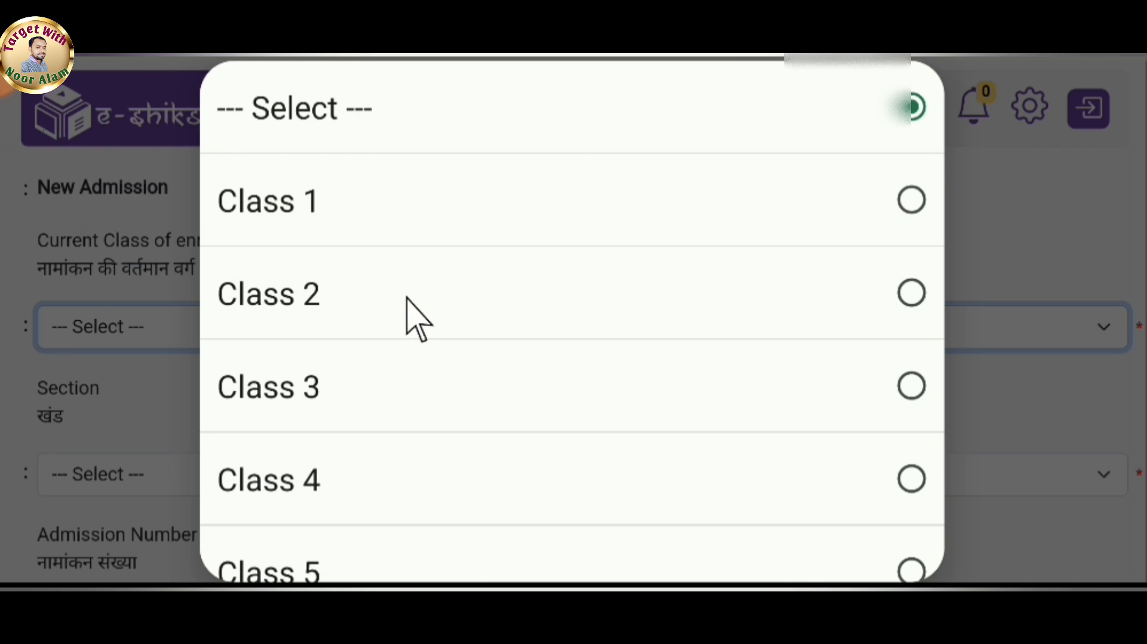
click(391, 201)
Set the student's section to A.
scroll(156, 234, down, 2)
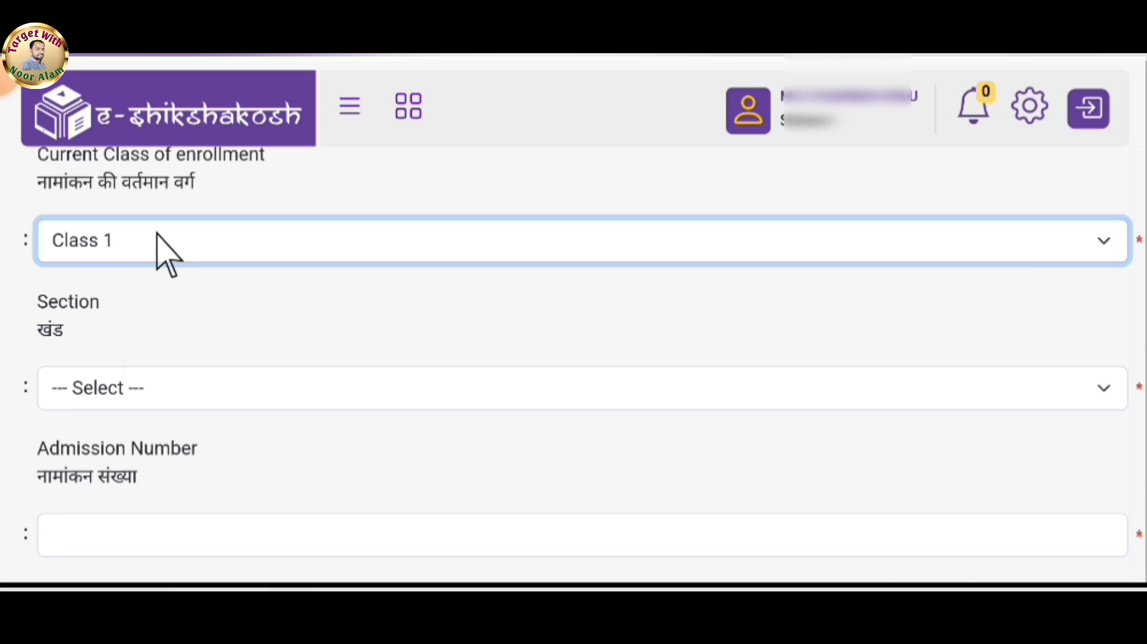
click(136, 395)
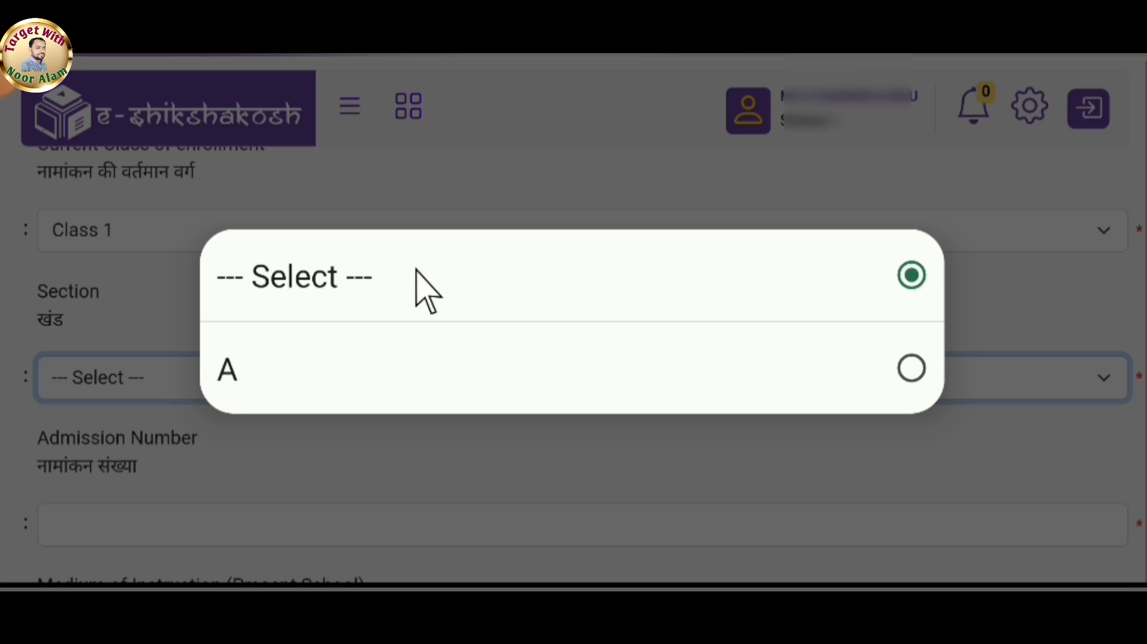
click(395, 366)
scroll(113, 256, up, 1)
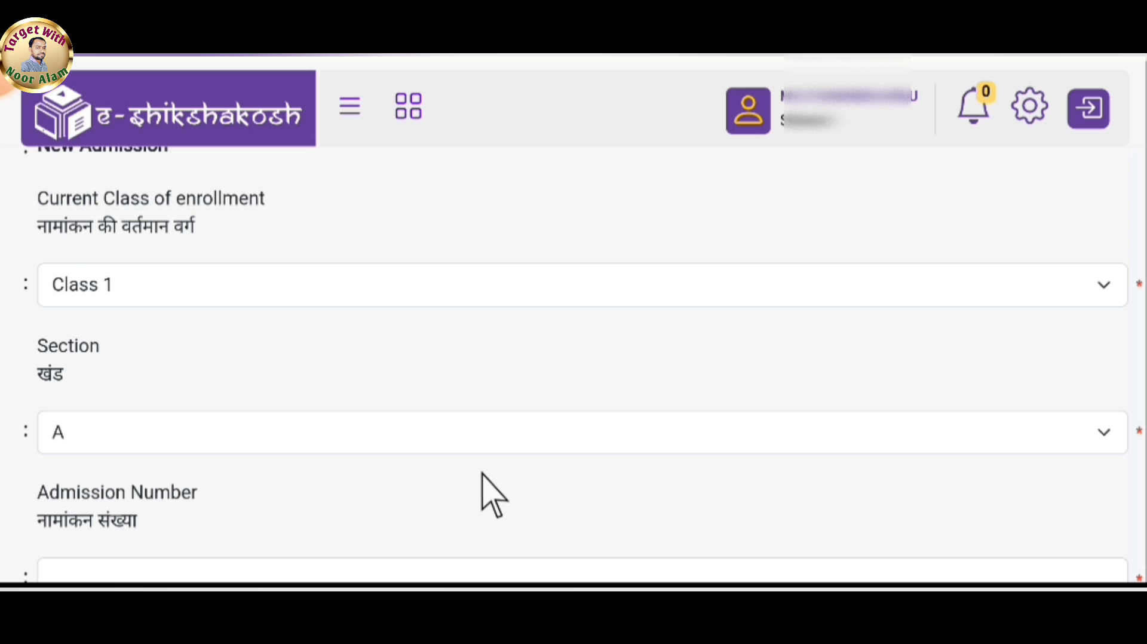
Enter 01 as the admission number and set the present school's medium of instruction to Urdu.
scroll(481, 473, down, 4)
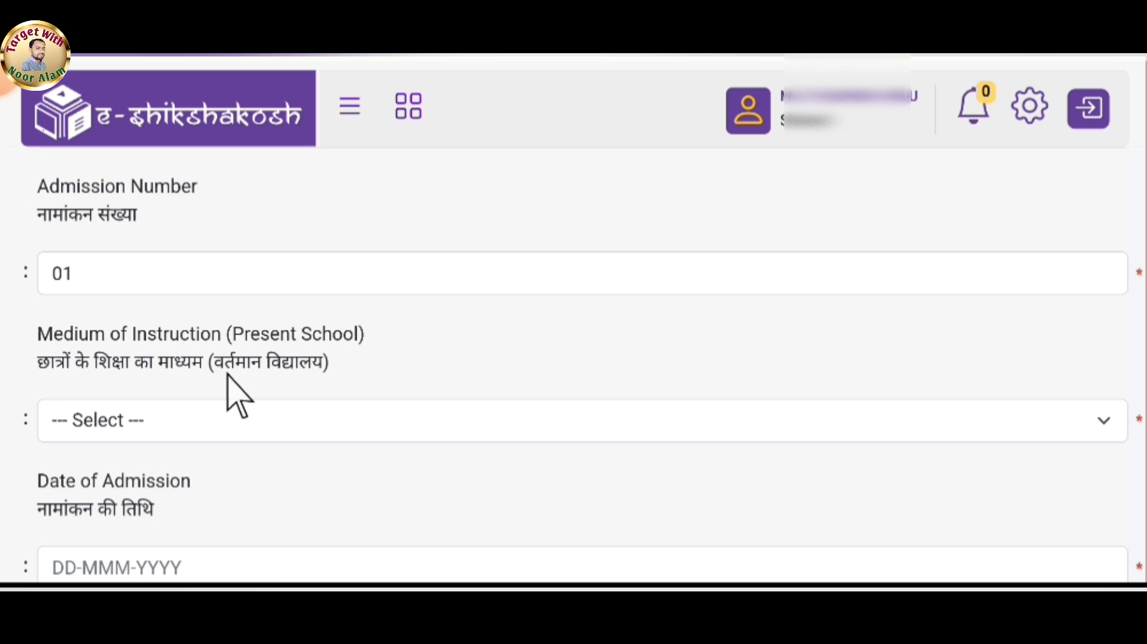
click(220, 421)
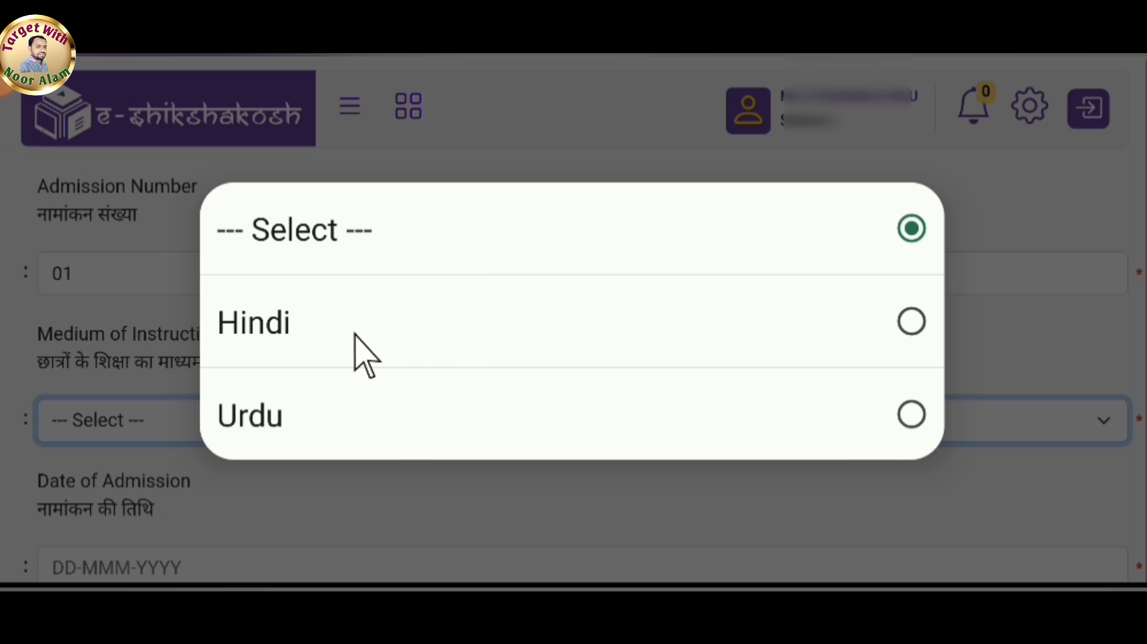
click(386, 419)
Set the date of admission to 14-May-2023.
scroll(141, 276, down, 3)
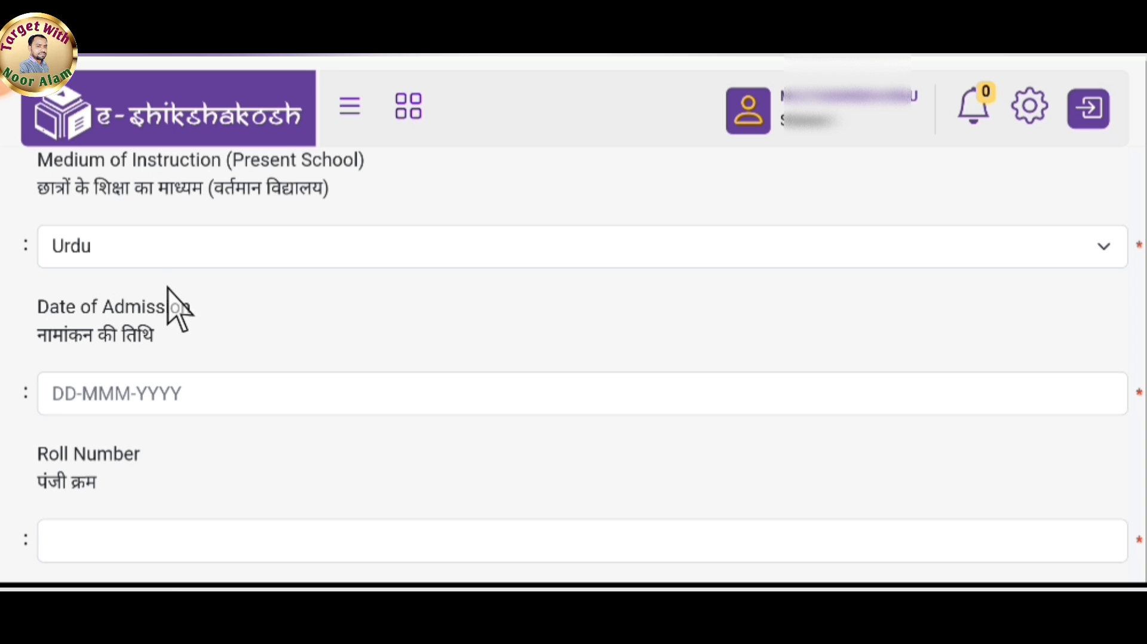
click(127, 396)
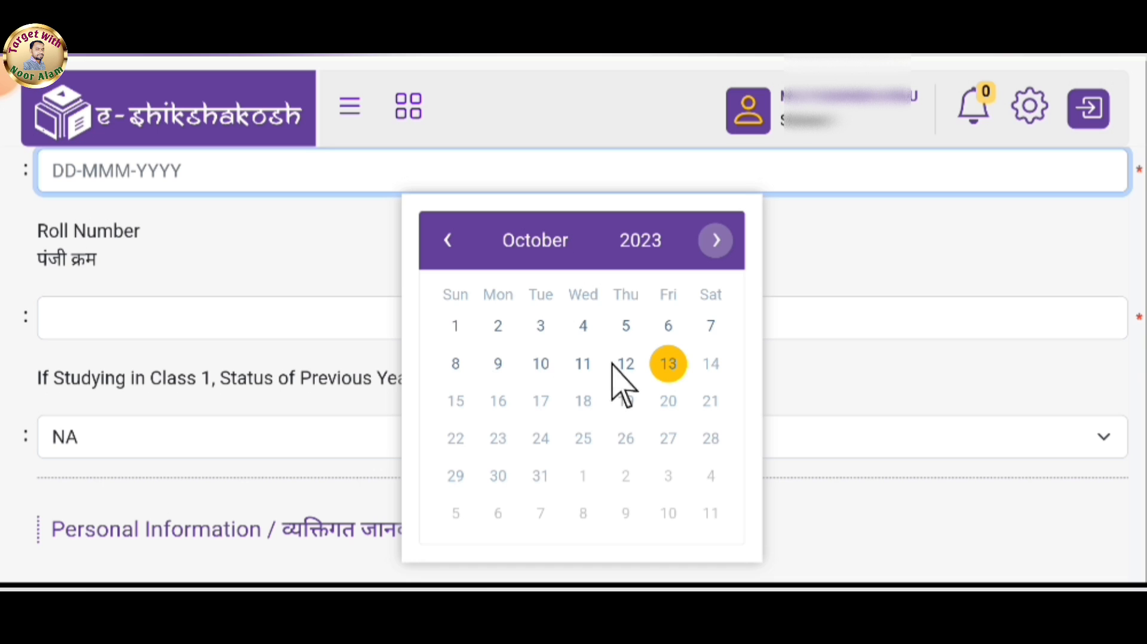
click(640, 250)
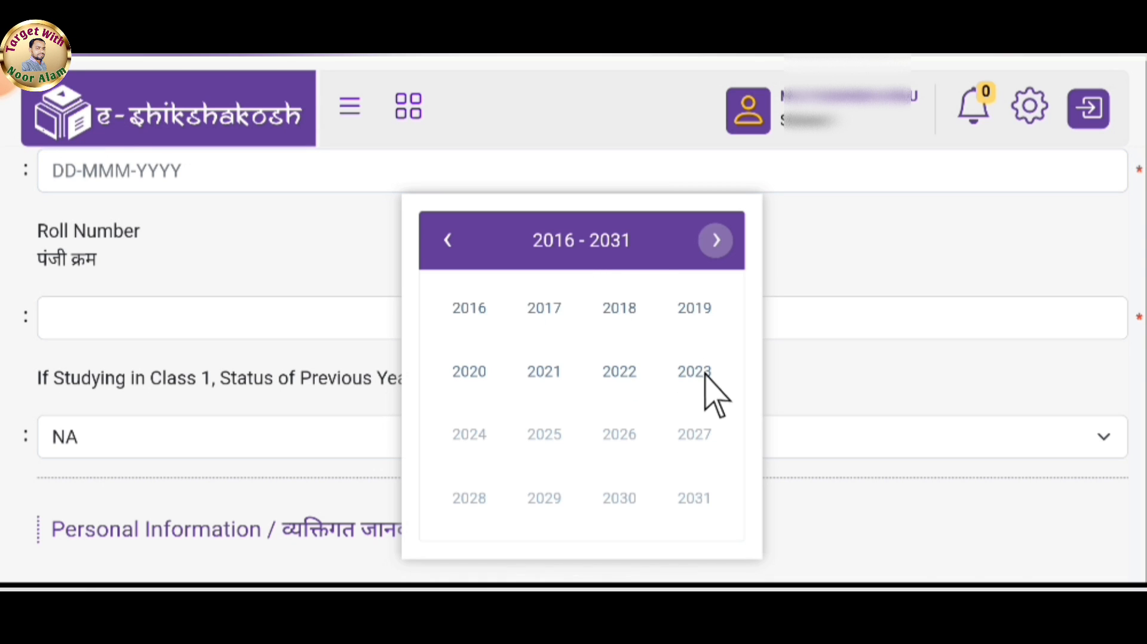
click(705, 375)
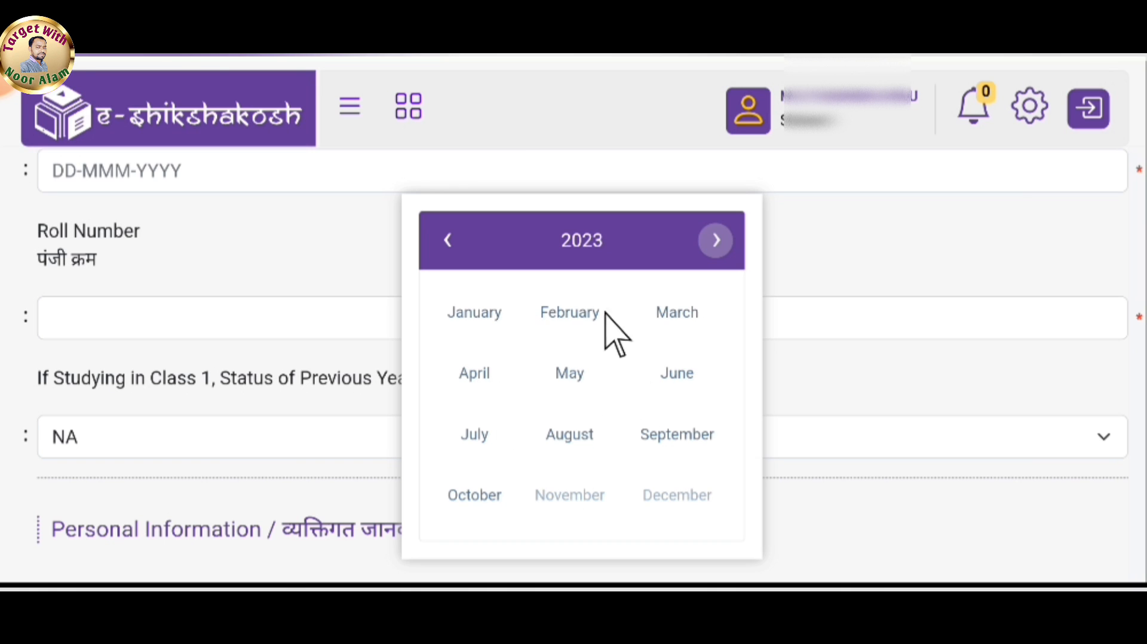
click(569, 374)
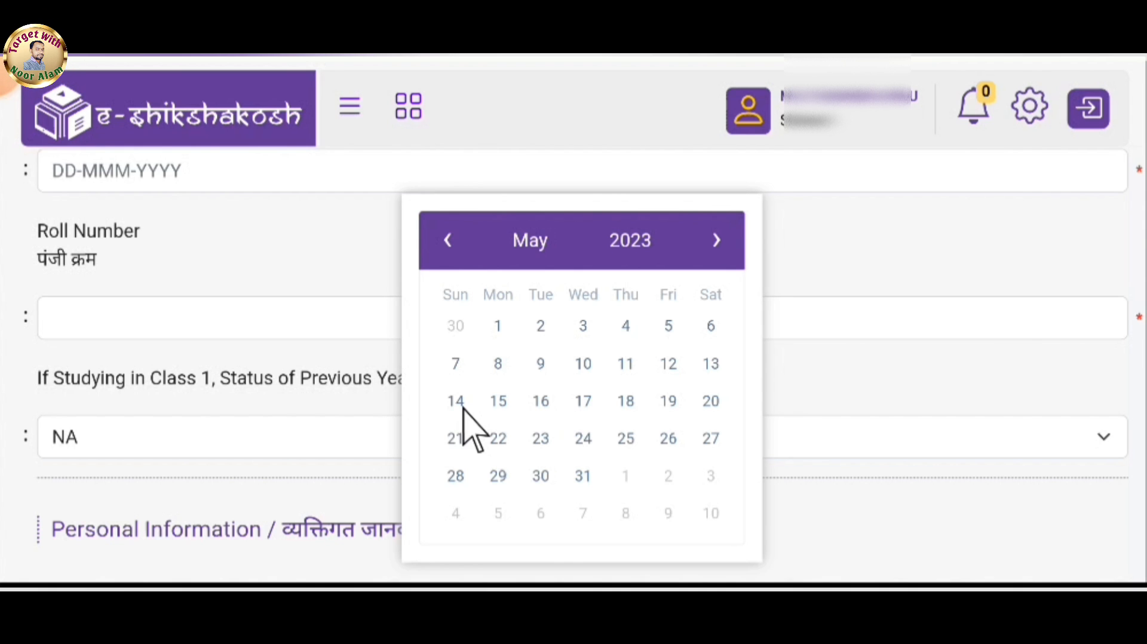
click(462, 406)
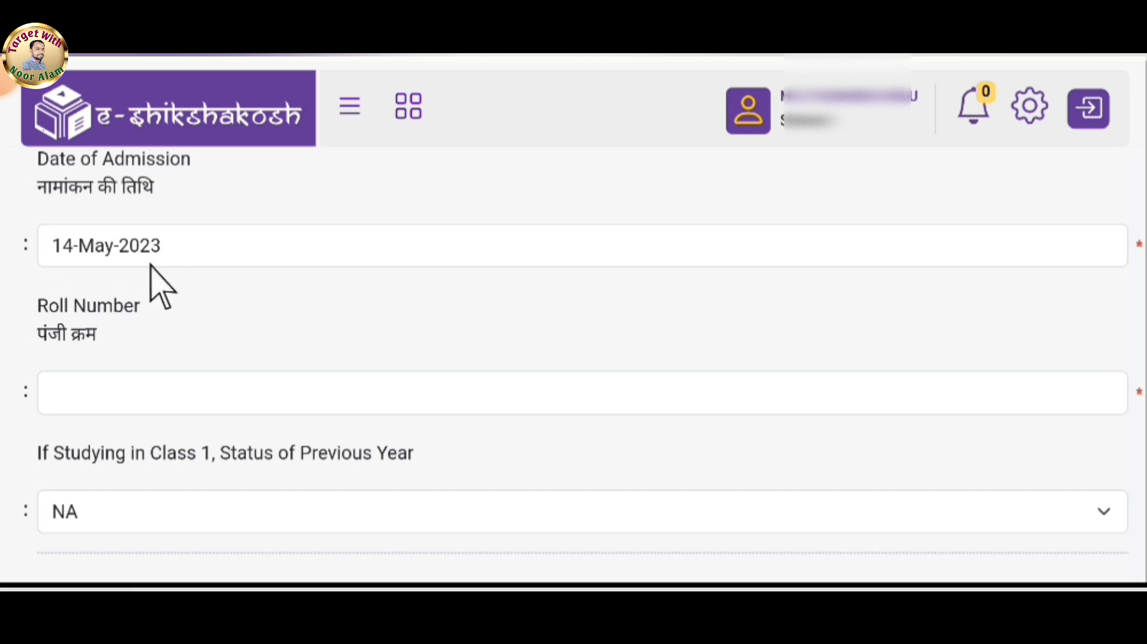
Enter roll number 02 and choose NA as the Class 1 student's status of previous year.
click(91, 392)
text(02)
scroll(96, 359, down, 2)
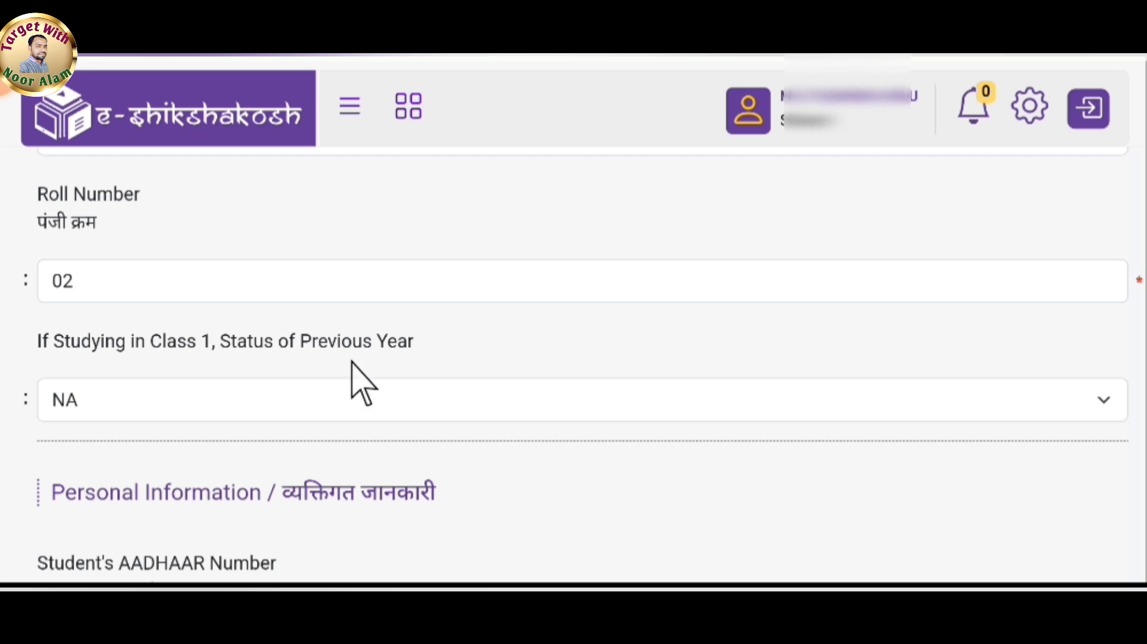
click(118, 400)
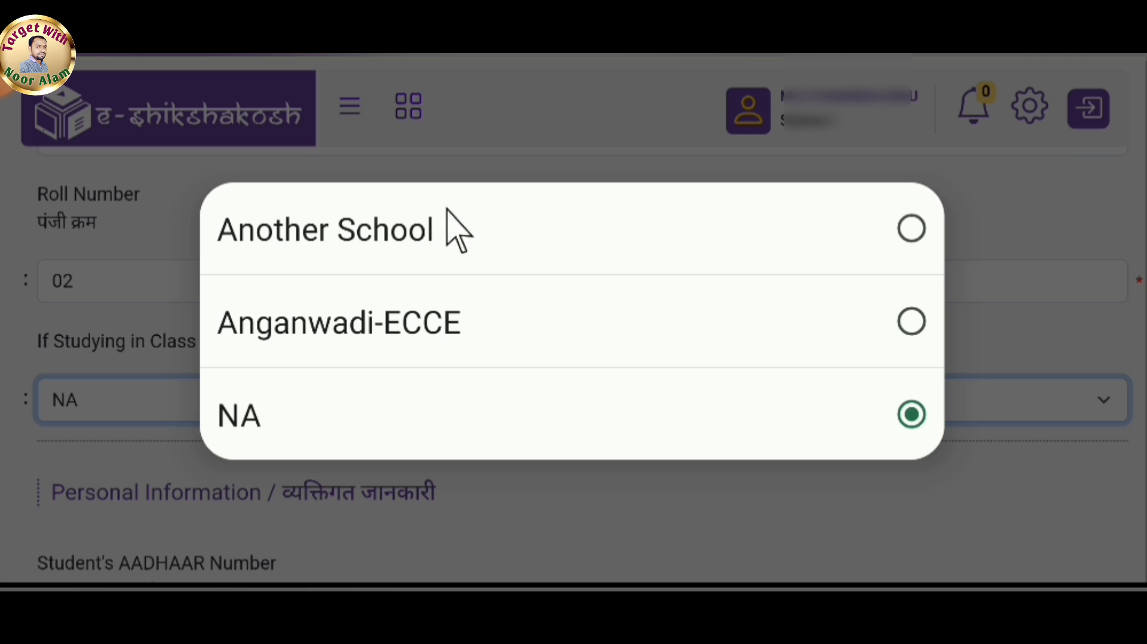
click(297, 419)
Fill in the student's name and the parents' names in the Personal Information section, leaving the Aadhaar fields blank.
scroll(333, 371, down, 5)
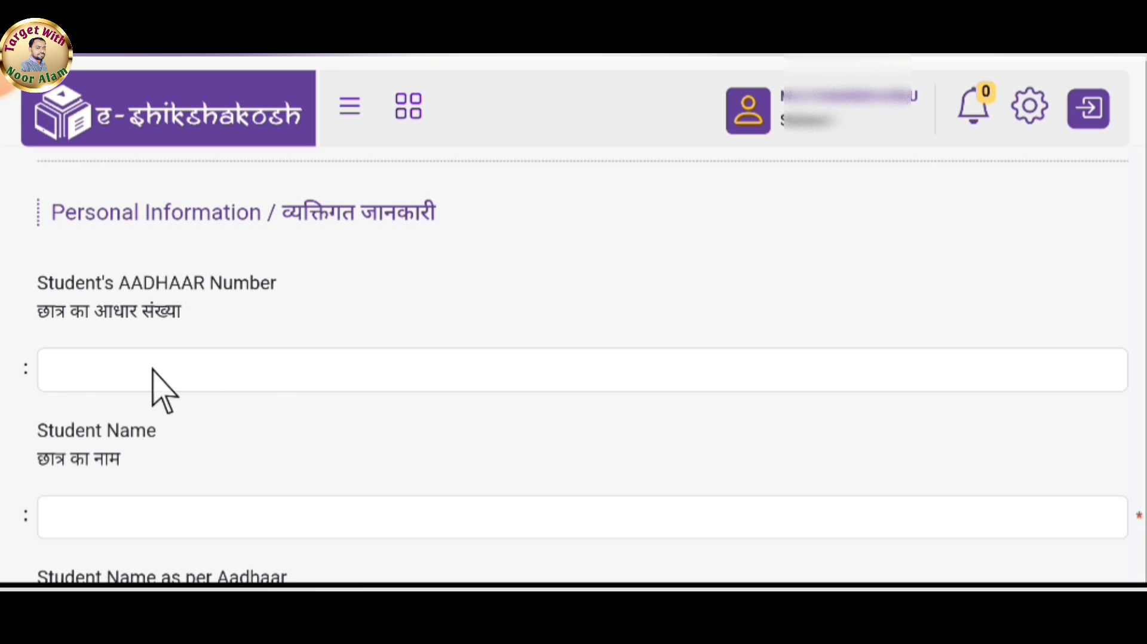
scroll(154, 369, down, 3)
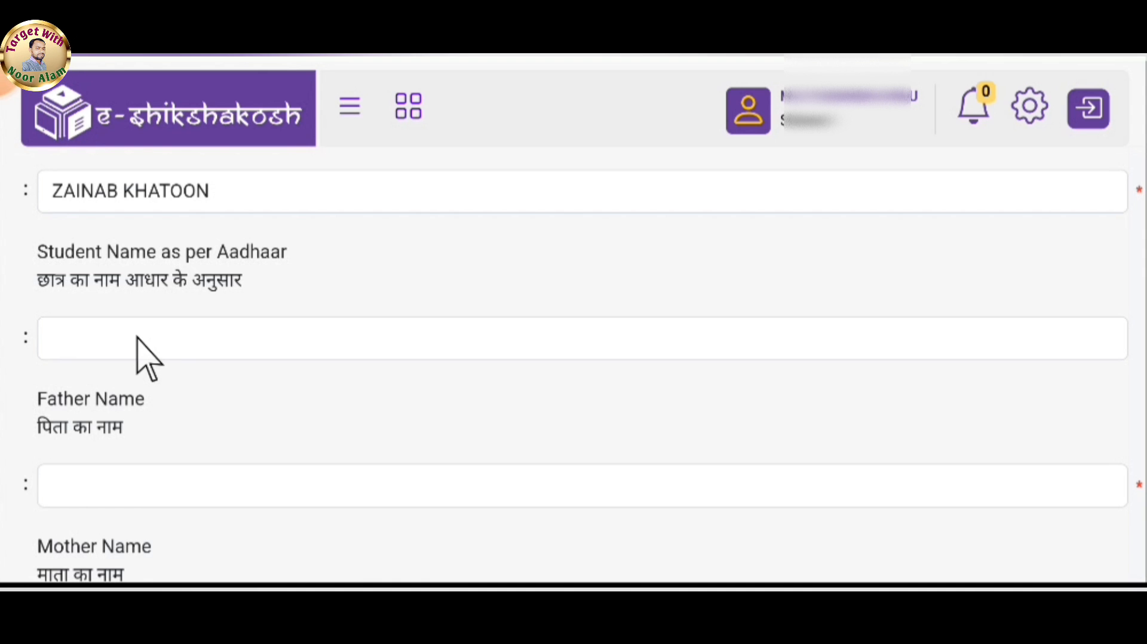
scroll(143, 359, down, 3)
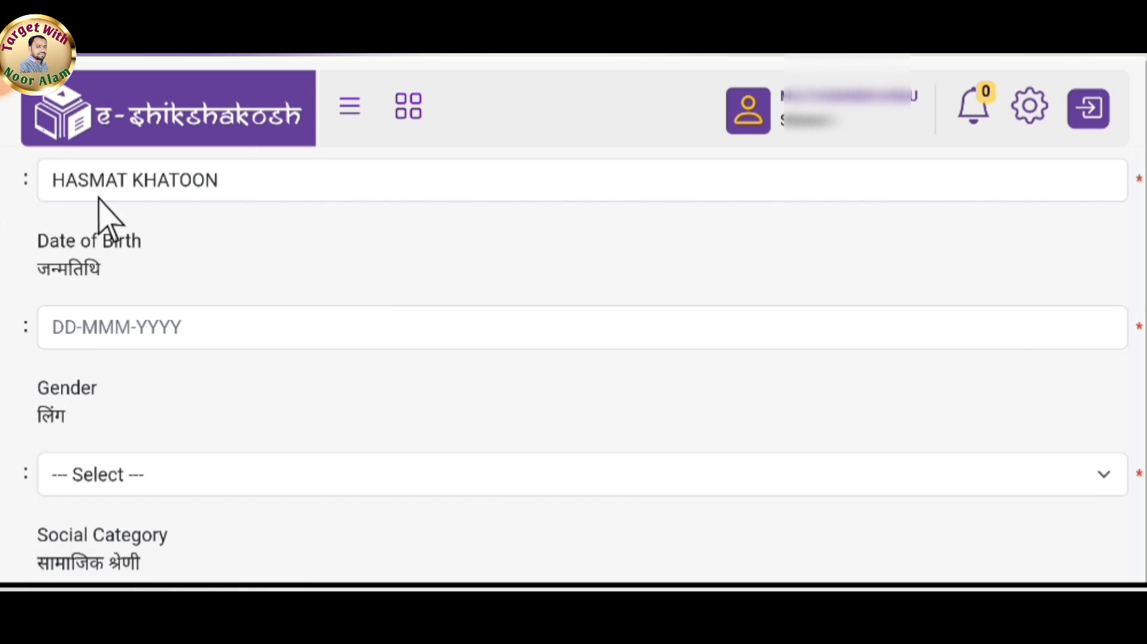
Enter the student's date of birth and set the gender to Female.
click(141, 338)
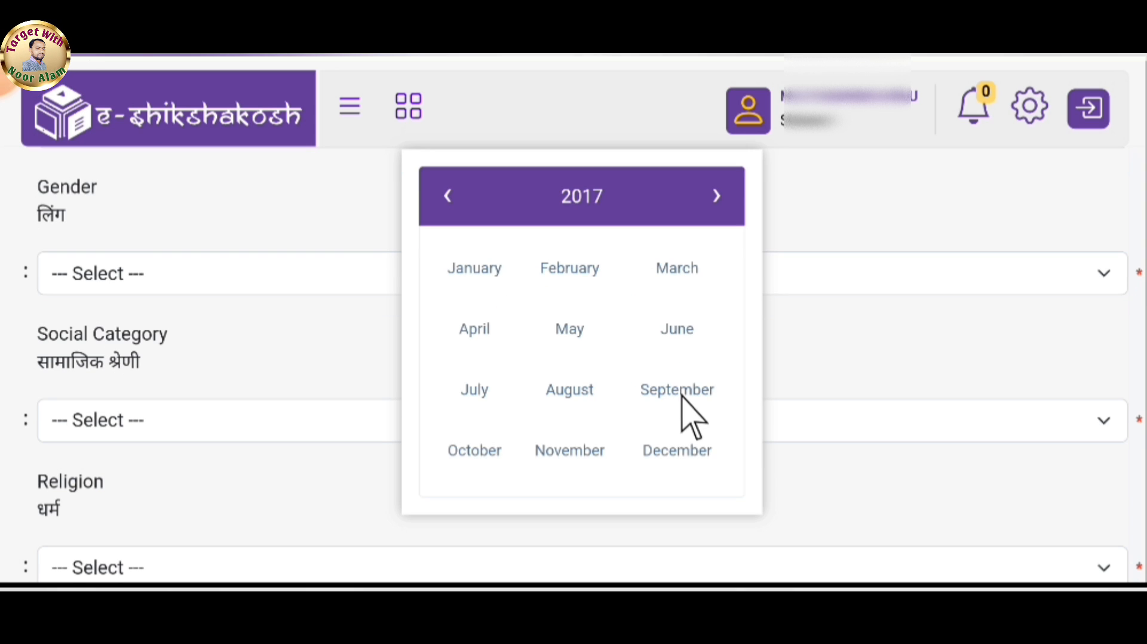
click(682, 397)
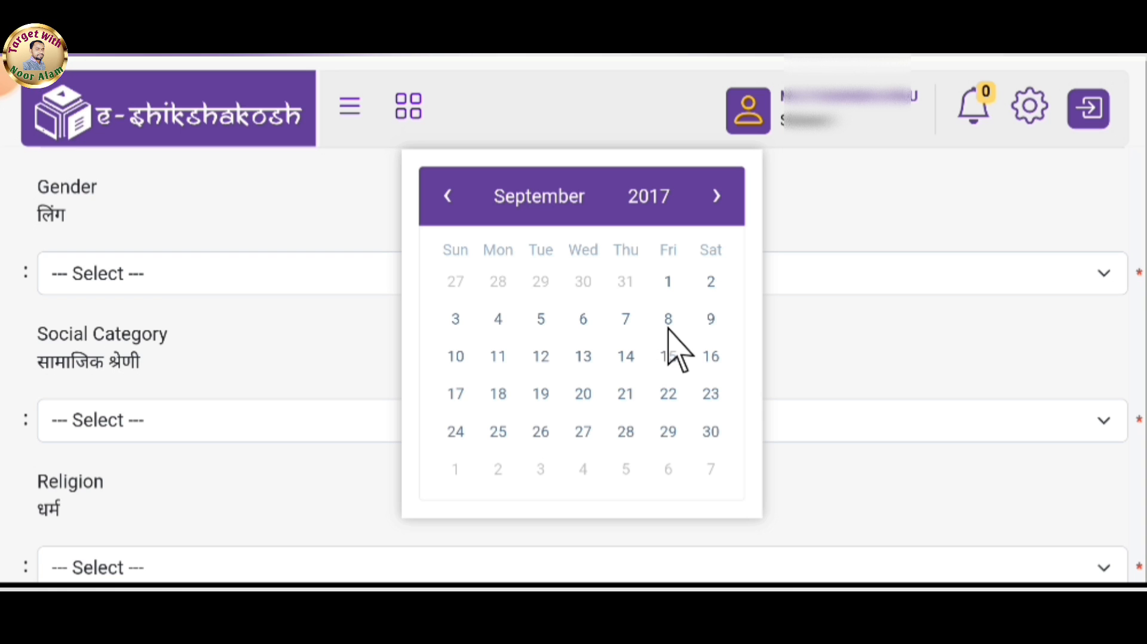
click(668, 327)
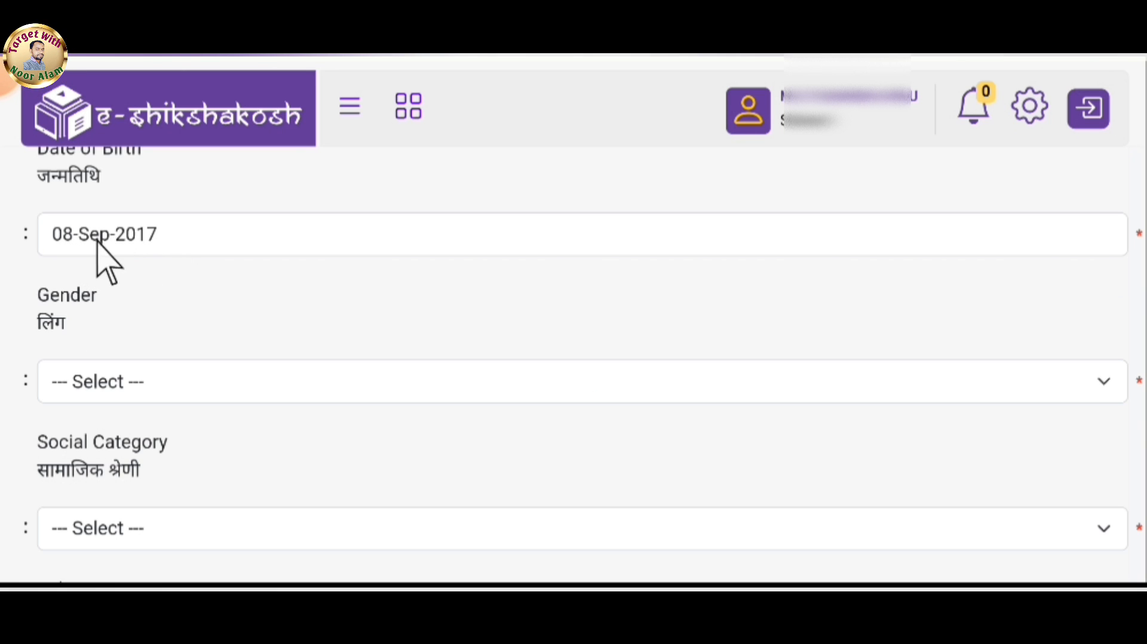
scroll(139, 239, down, 2)
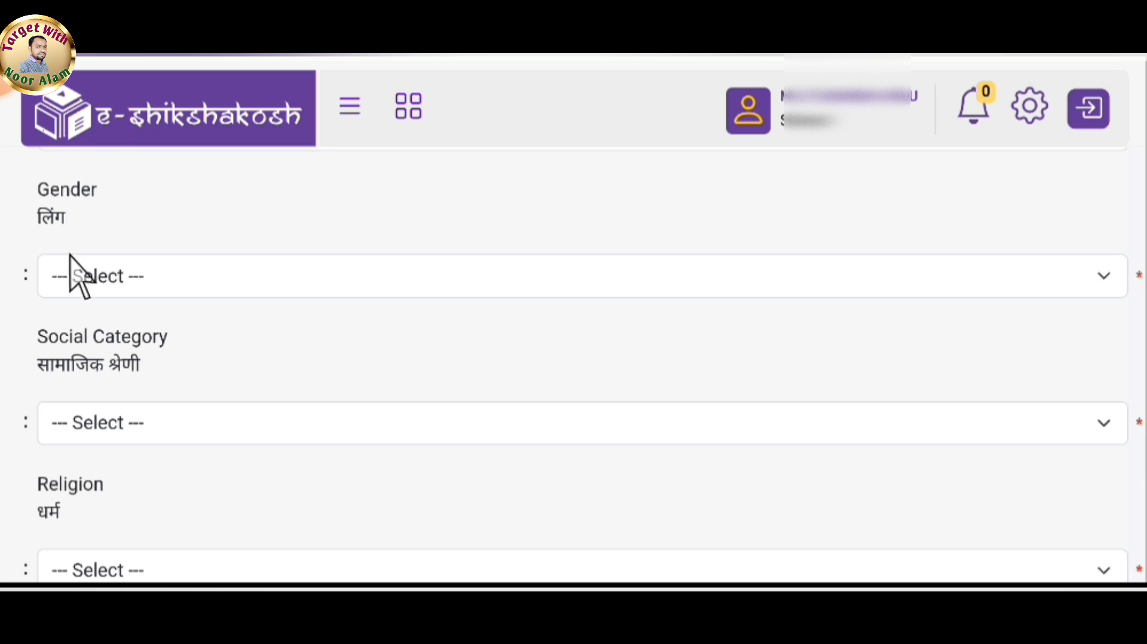
click(101, 284)
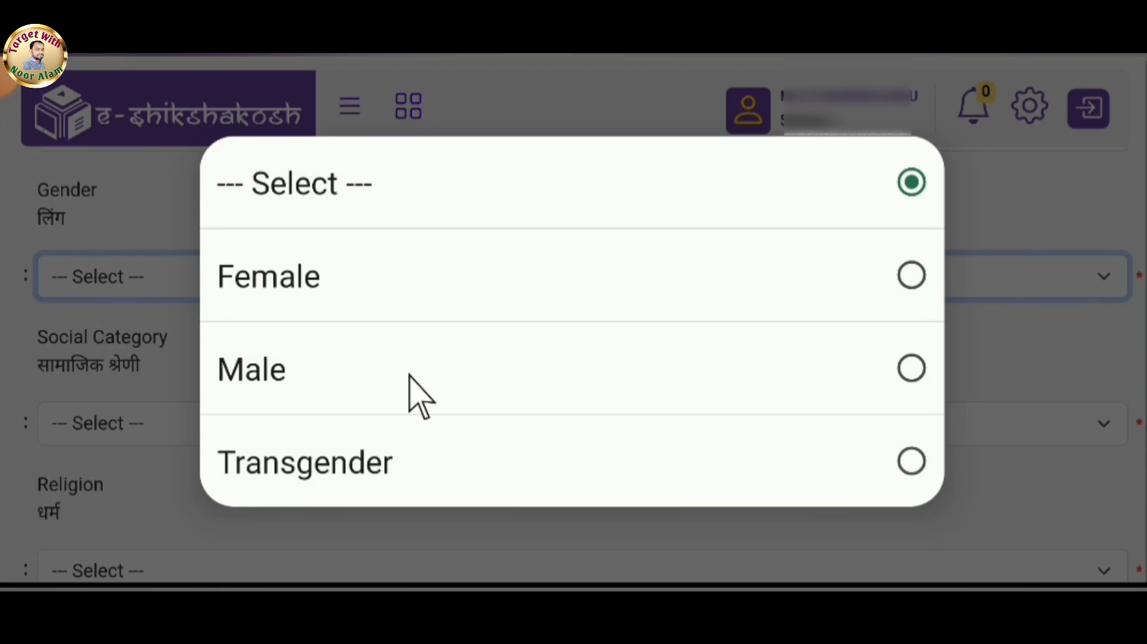
click(397, 286)
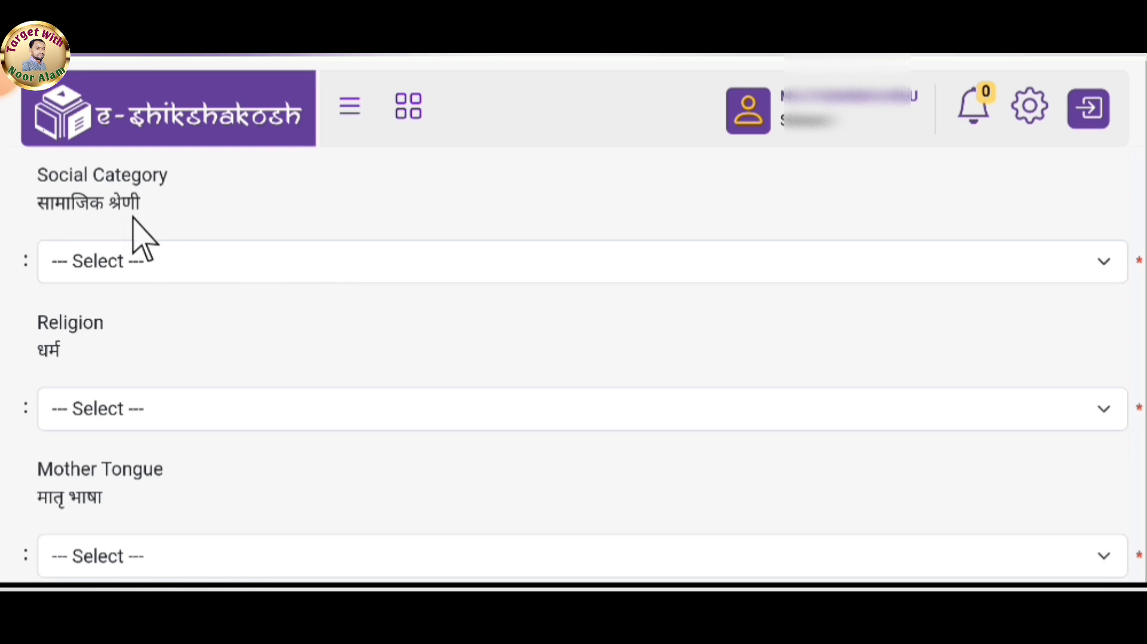
Set the student's social category to General and religion to Islam.
click(143, 266)
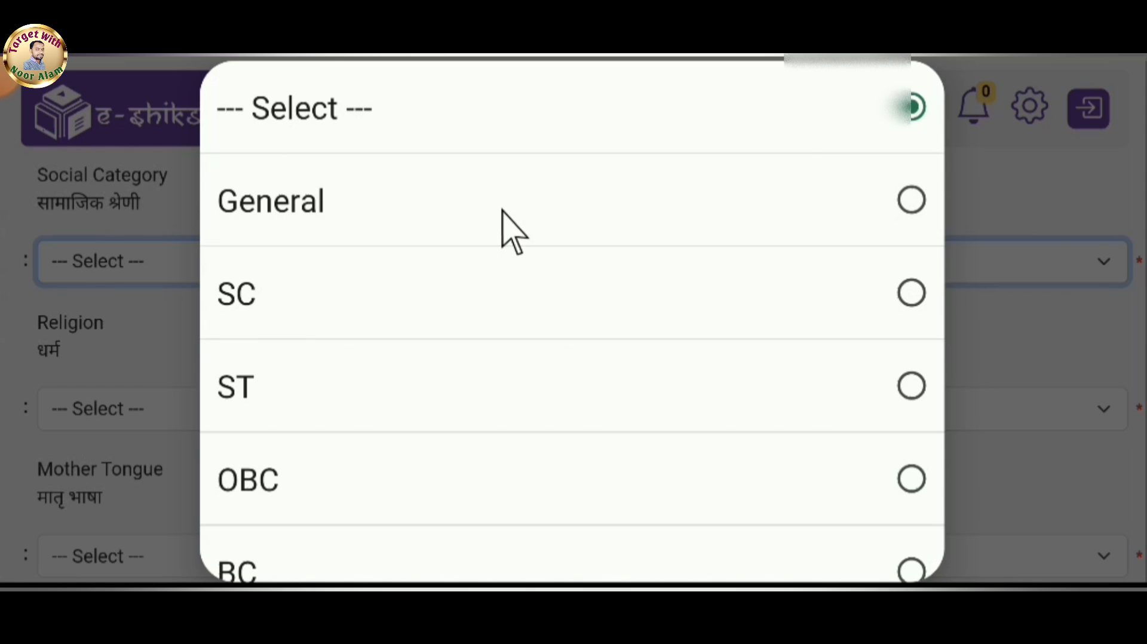
scroll(502, 211, down, 2)
scroll(501, 210, up, 2)
click(502, 210)
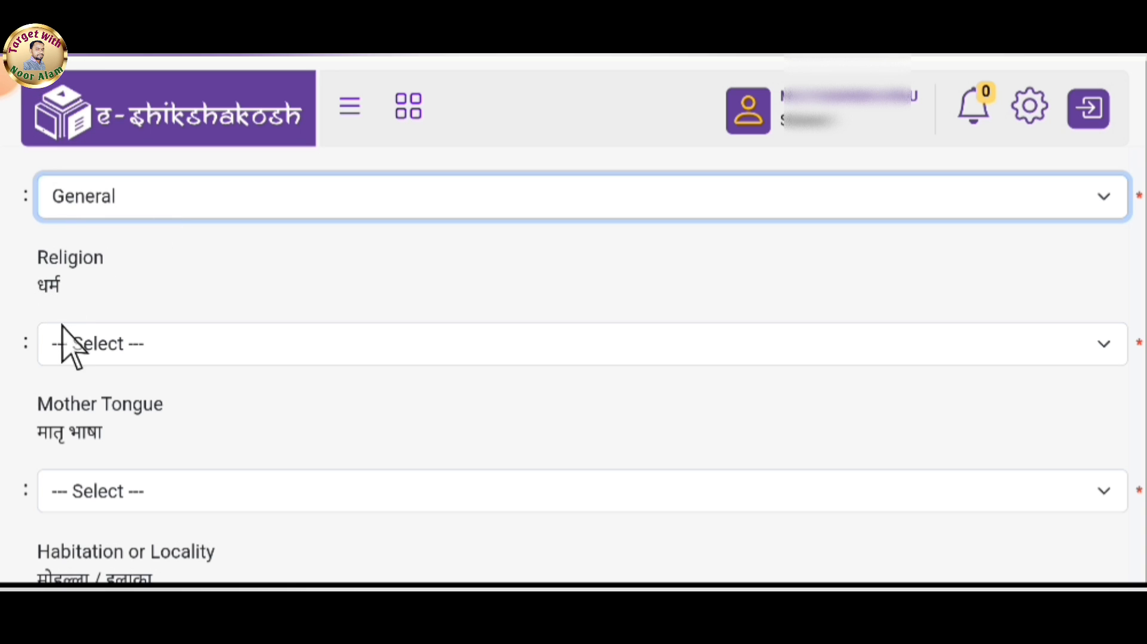
click(104, 356)
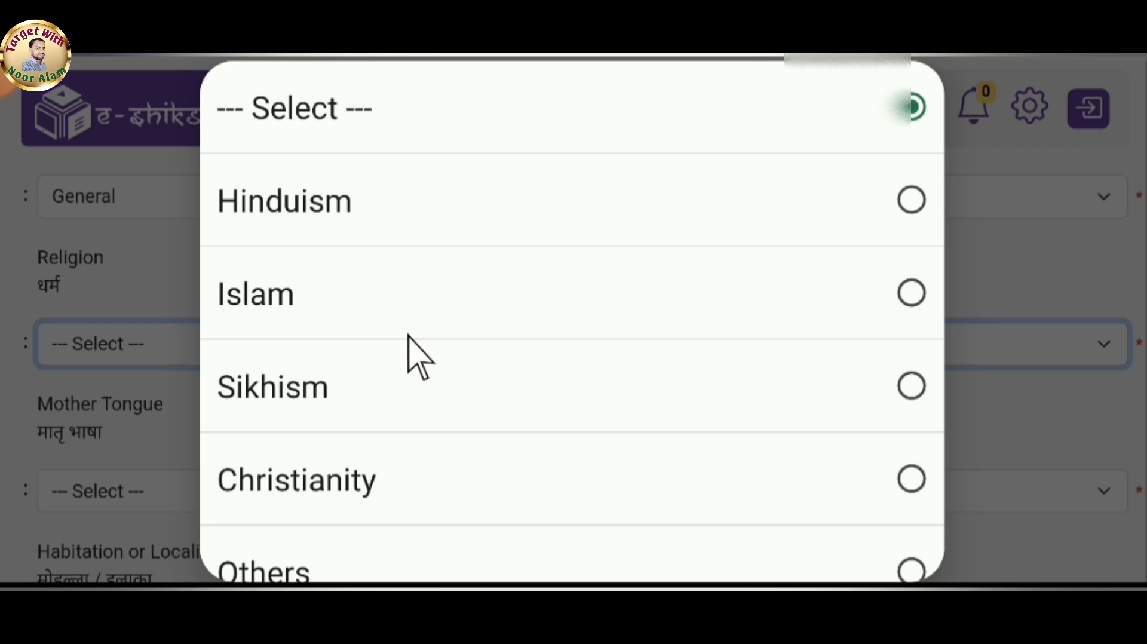
click(411, 299)
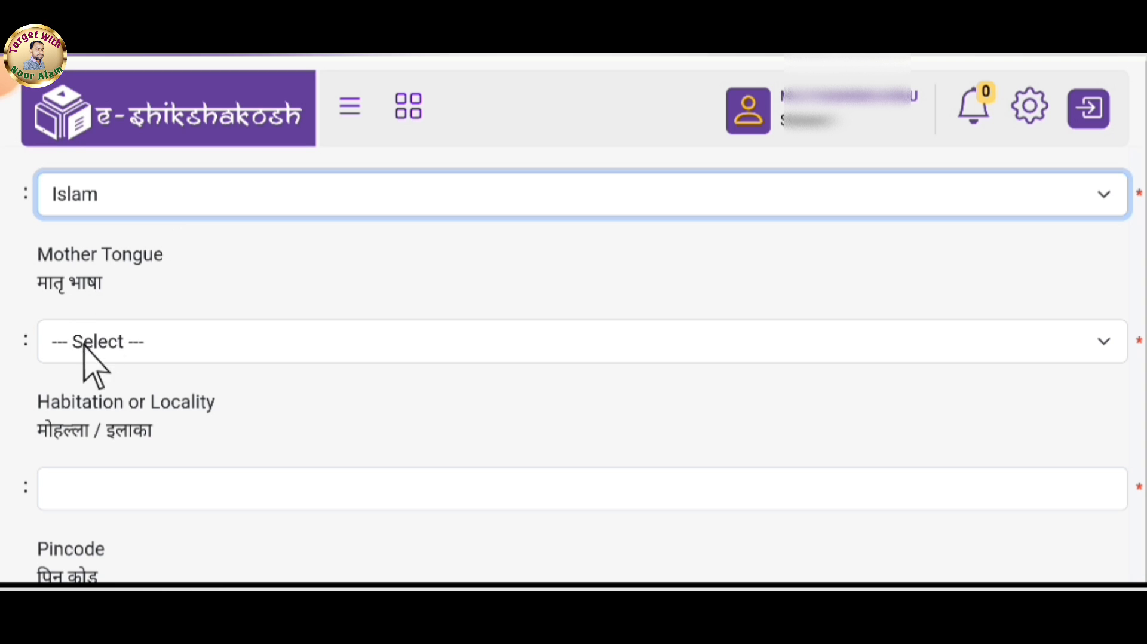
Choose Urdu as the student's mother tongue.
click(125, 355)
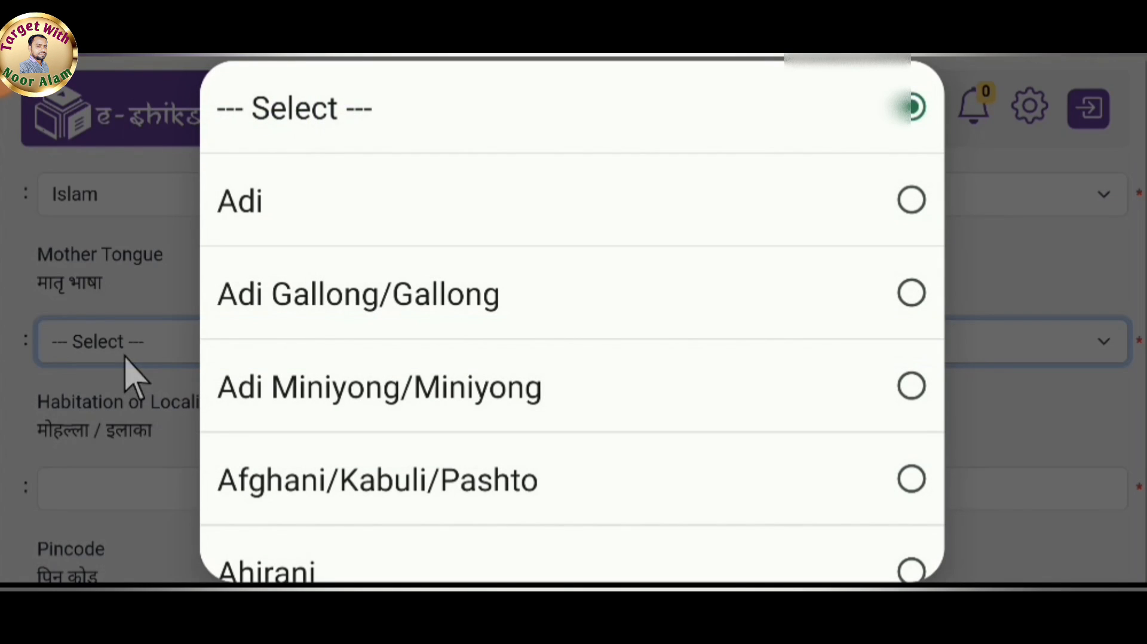
scroll(561, 293, down, 20)
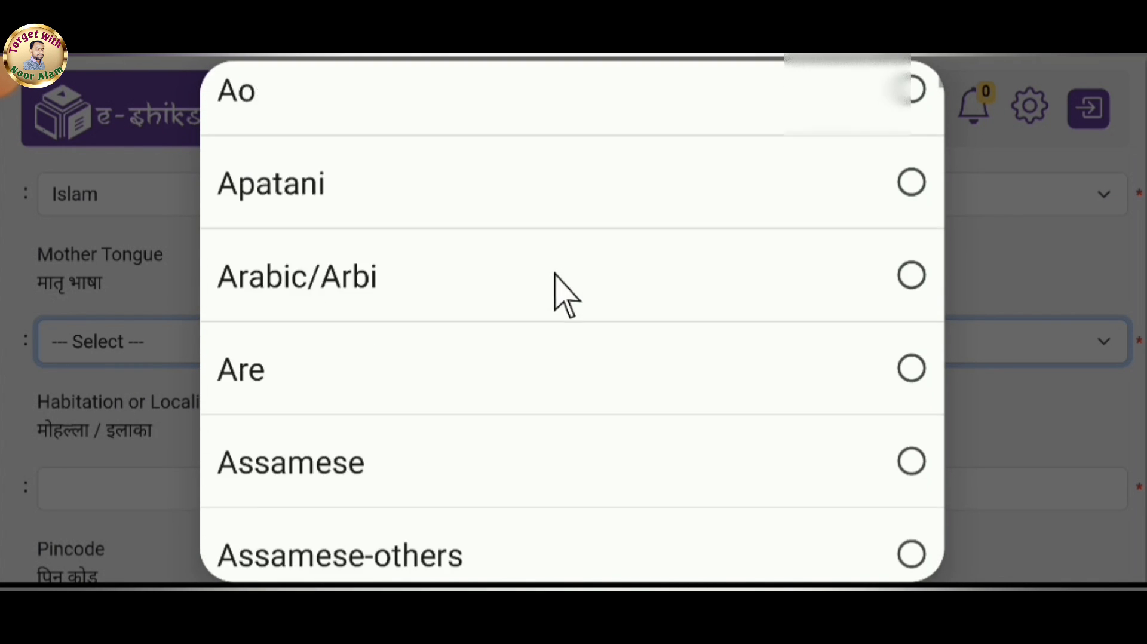
scroll(555, 275, down, 15)
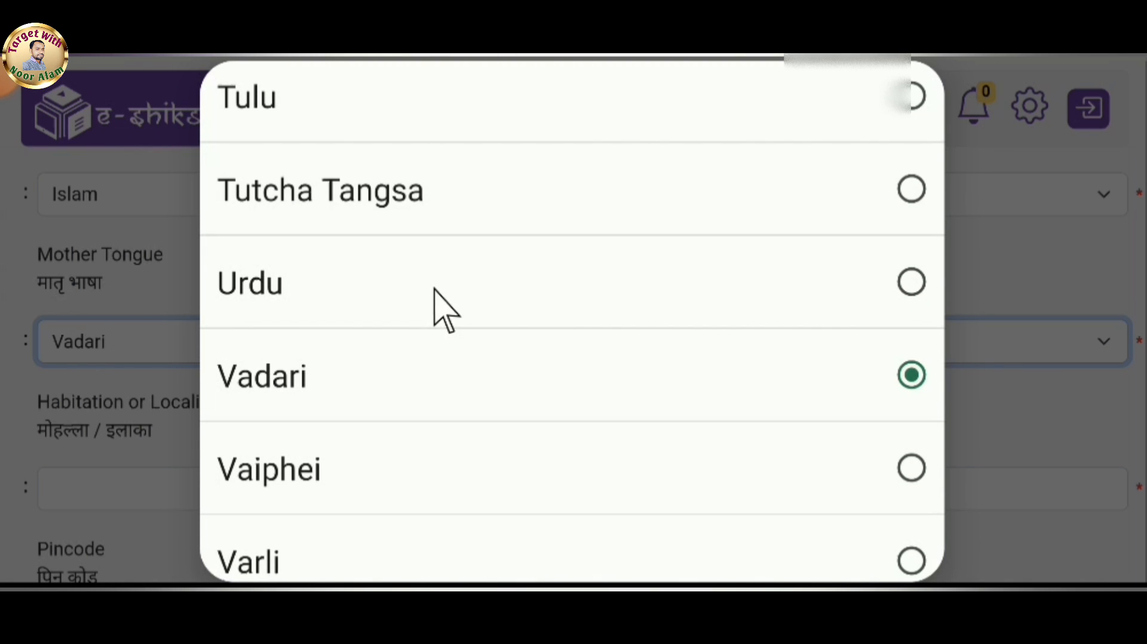
click(439, 292)
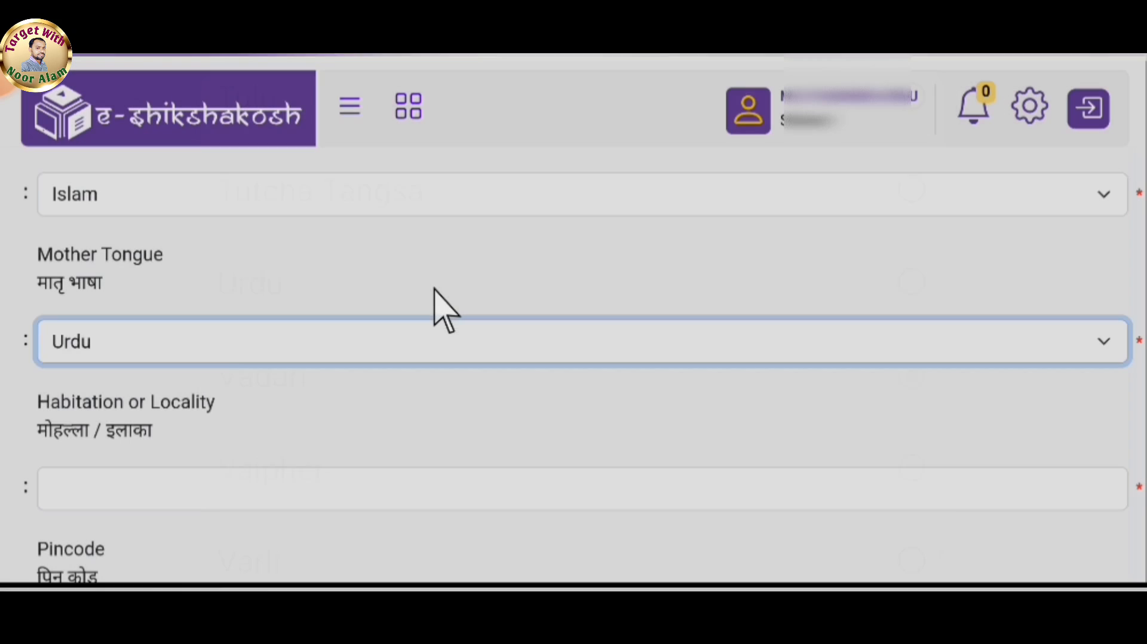
Fill in the student's communication address and mark the permanent address as the same as the communication address.
scroll(146, 209, down, 2)
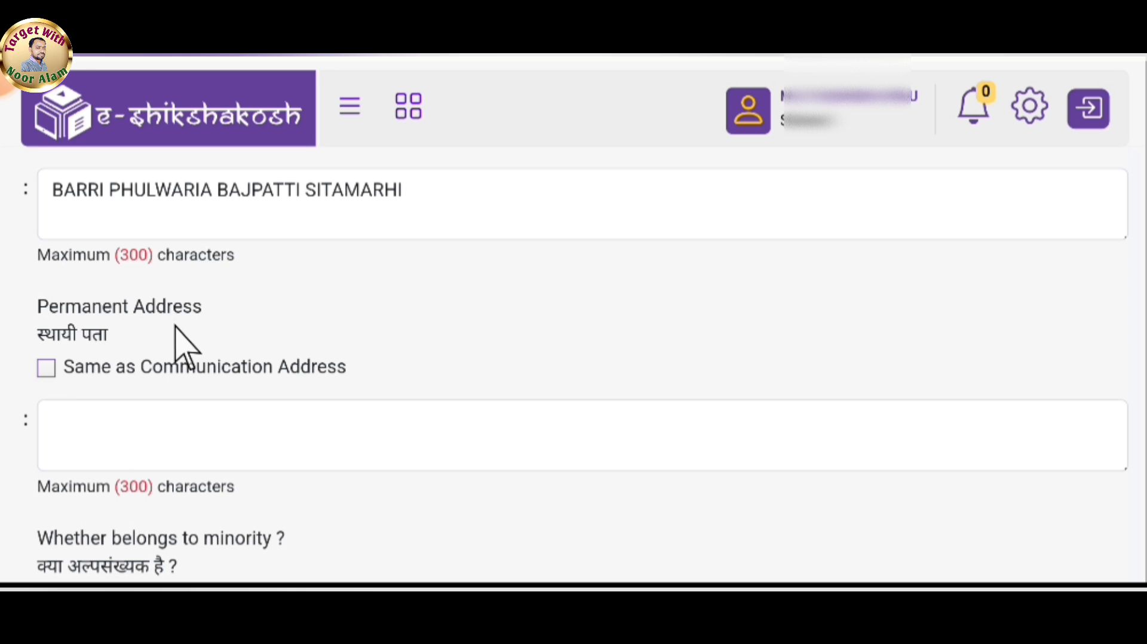
click(46, 368)
scroll(119, 335, down, 2)
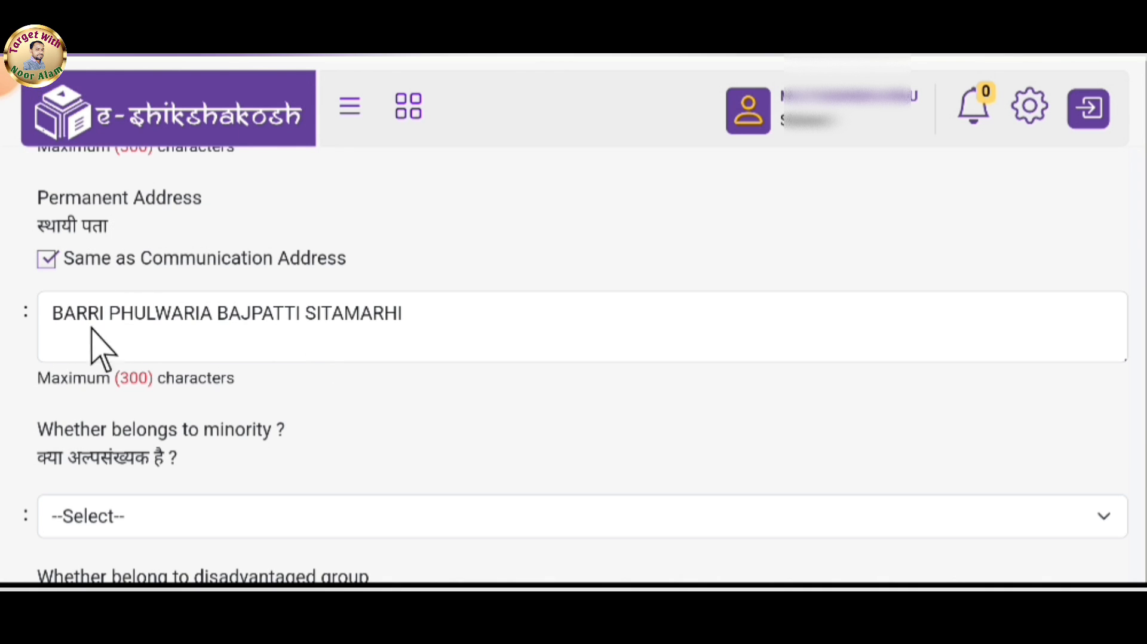
Answer Yes for belonging to a minority with minority type Muslim, and No for belonging to a disadvantaged group.
scroll(299, 325, down, 4)
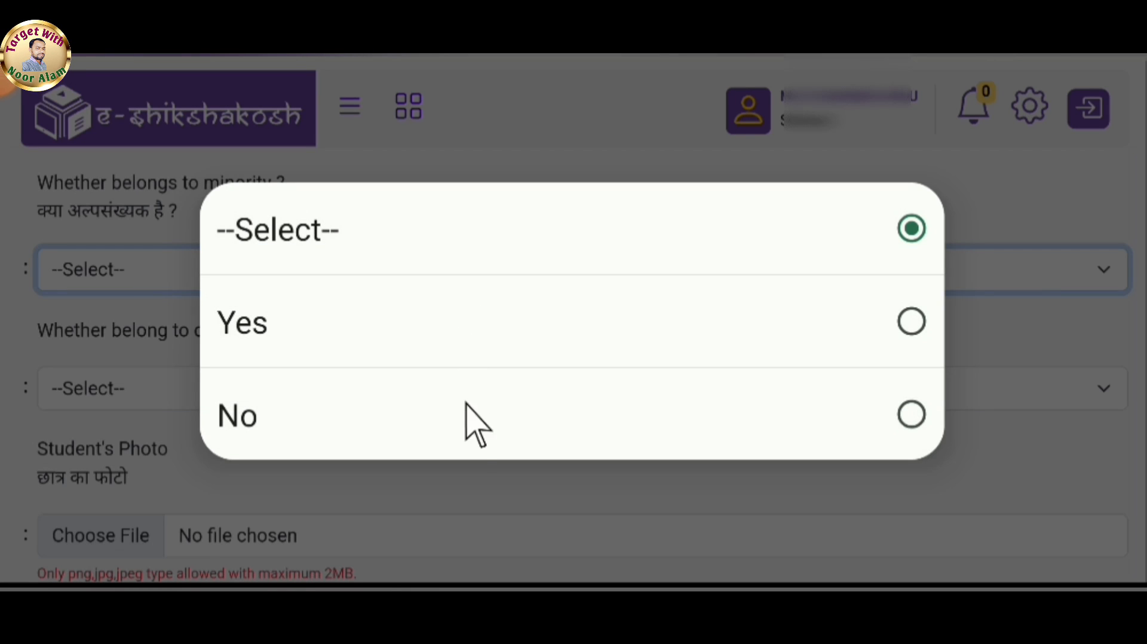
click(318, 323)
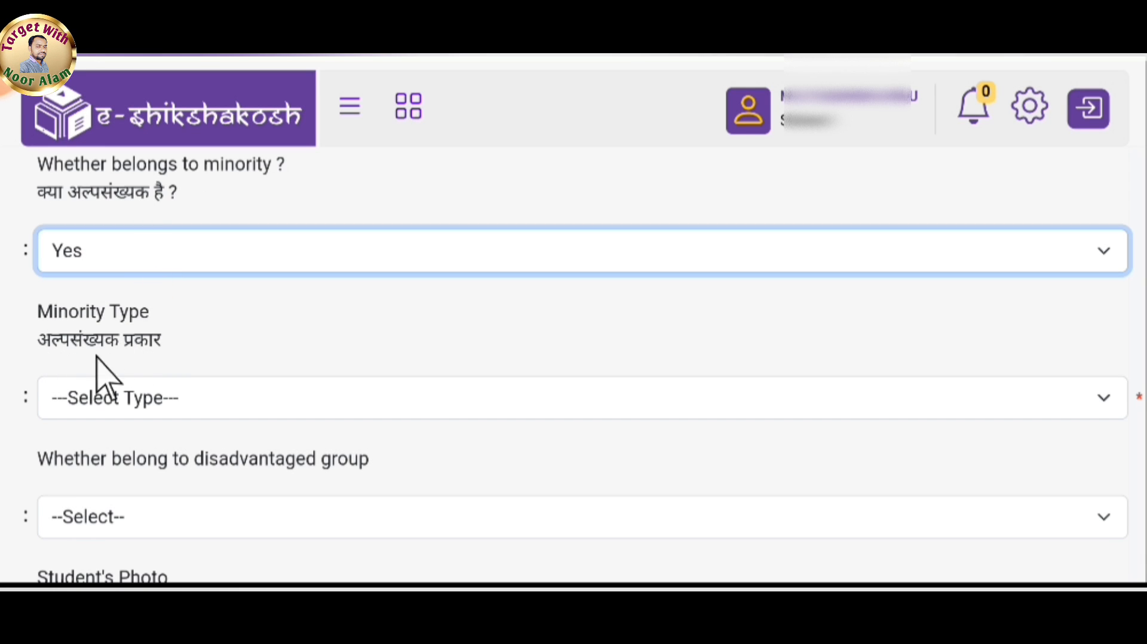
click(149, 399)
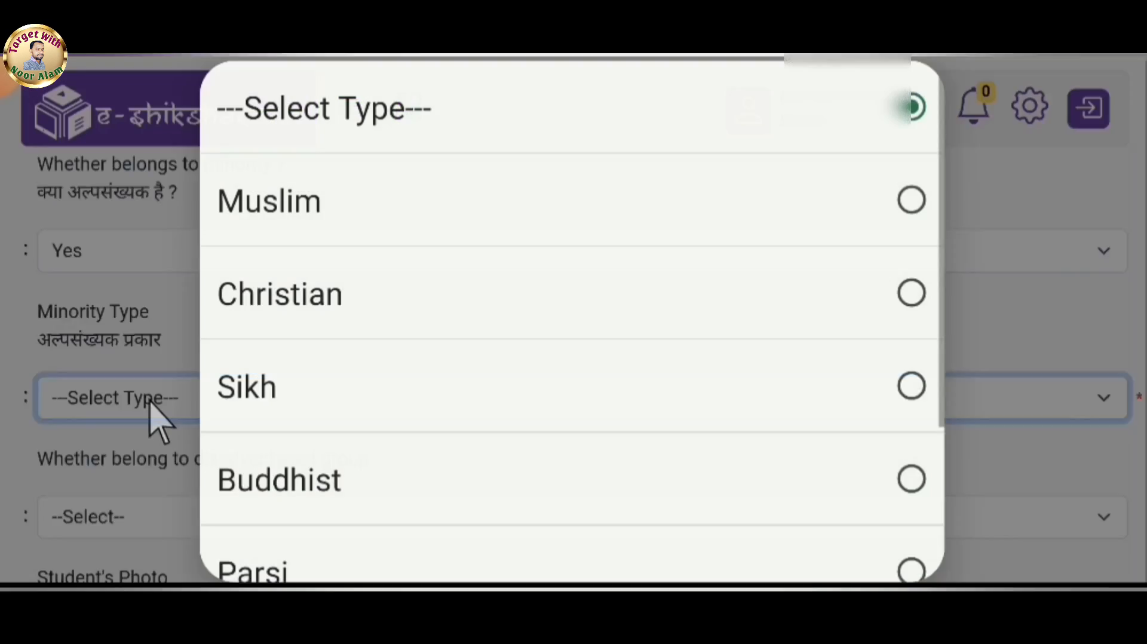
scroll(397, 217, up, 2)
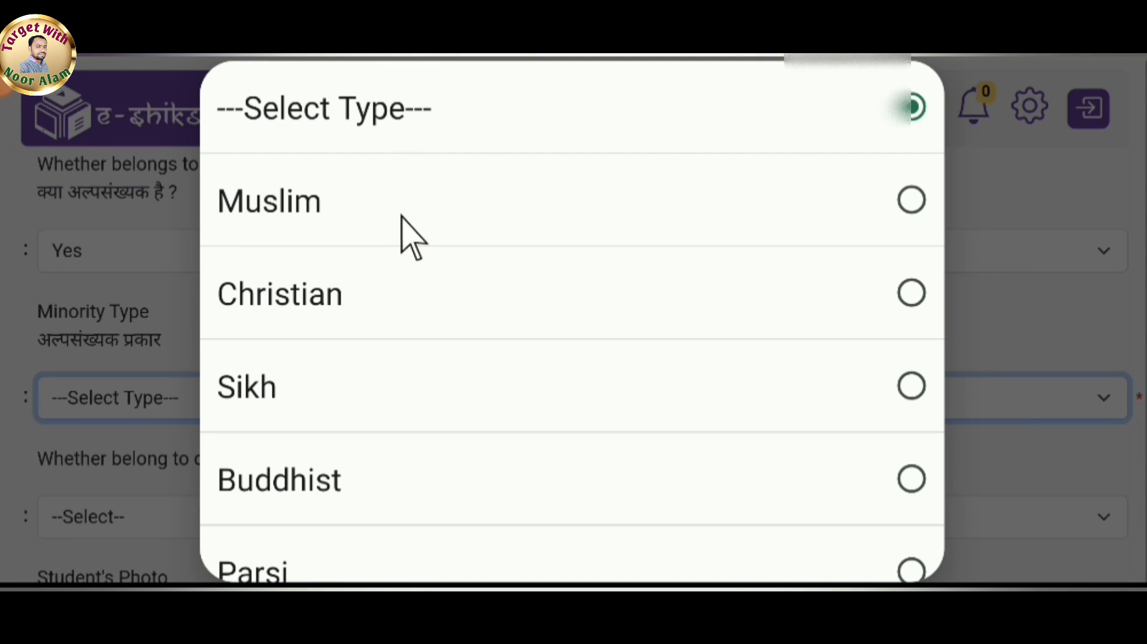
click(402, 218)
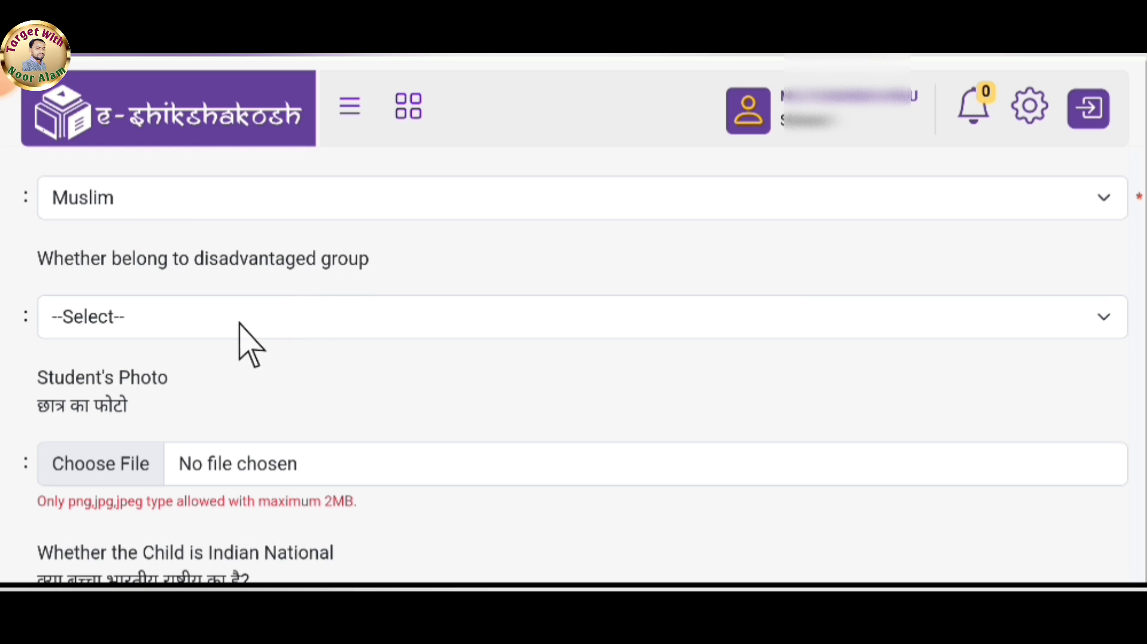
click(242, 326)
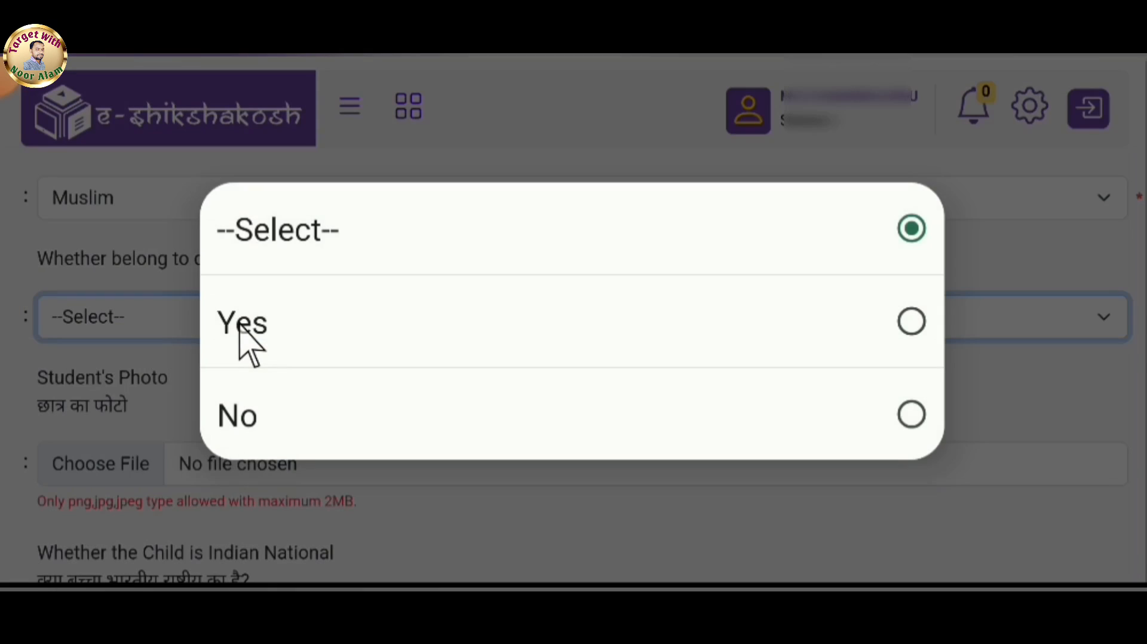
click(348, 420)
Review the photo upload requirements and the Indian National, CWSN, Out-of-School-Child, BPL, EWS and AAY answers.
scroll(154, 218, down, 3)
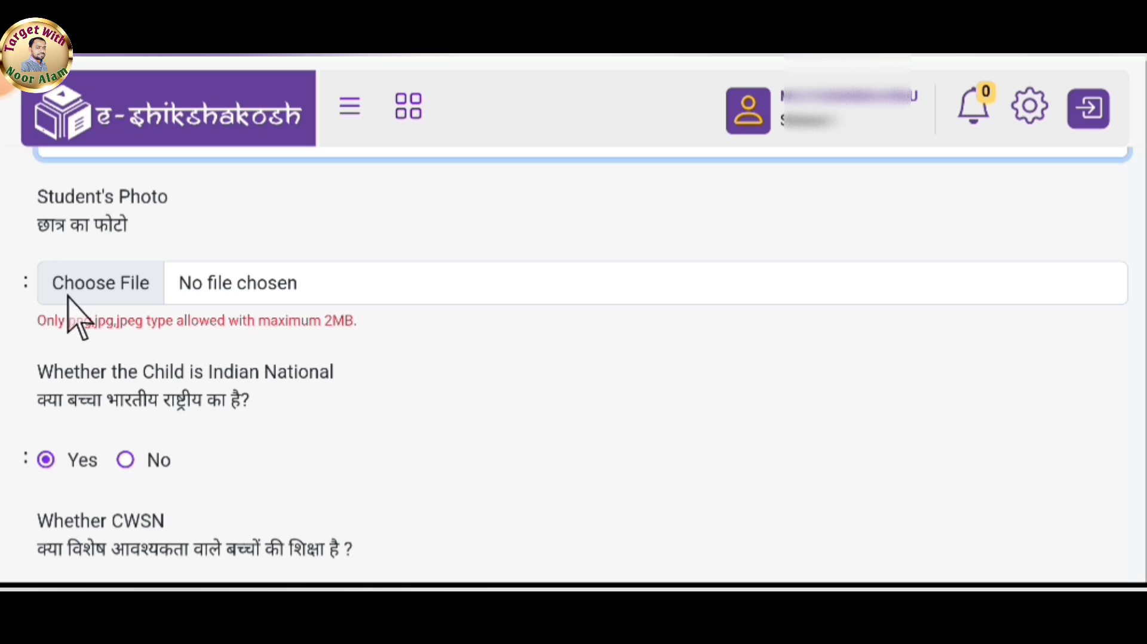
click(112, 325)
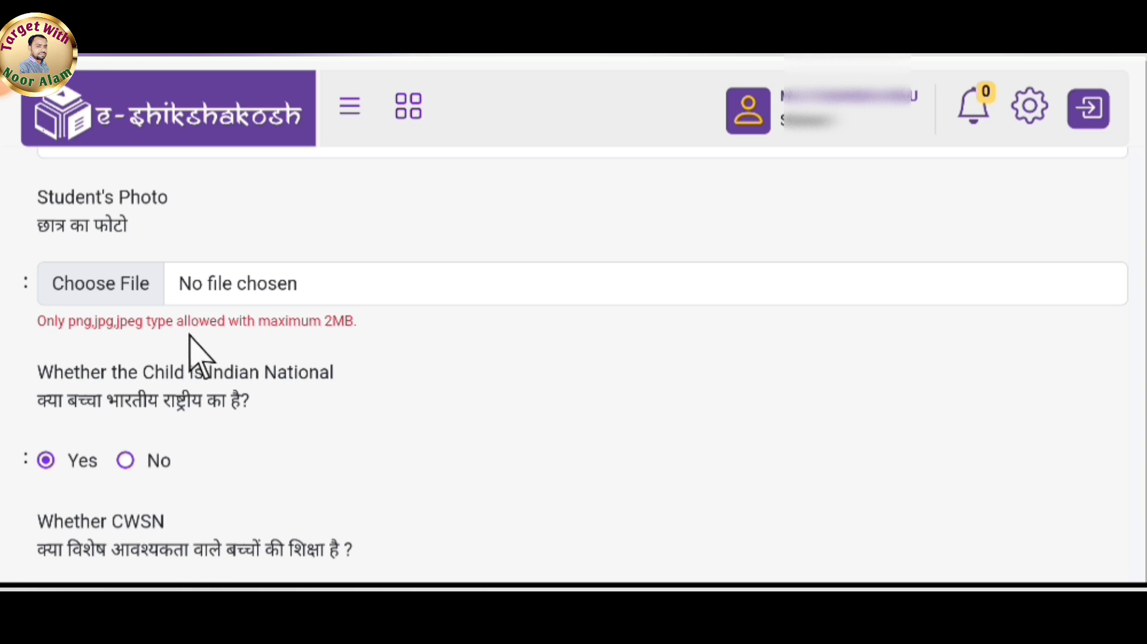
scroll(189, 335, down, 3)
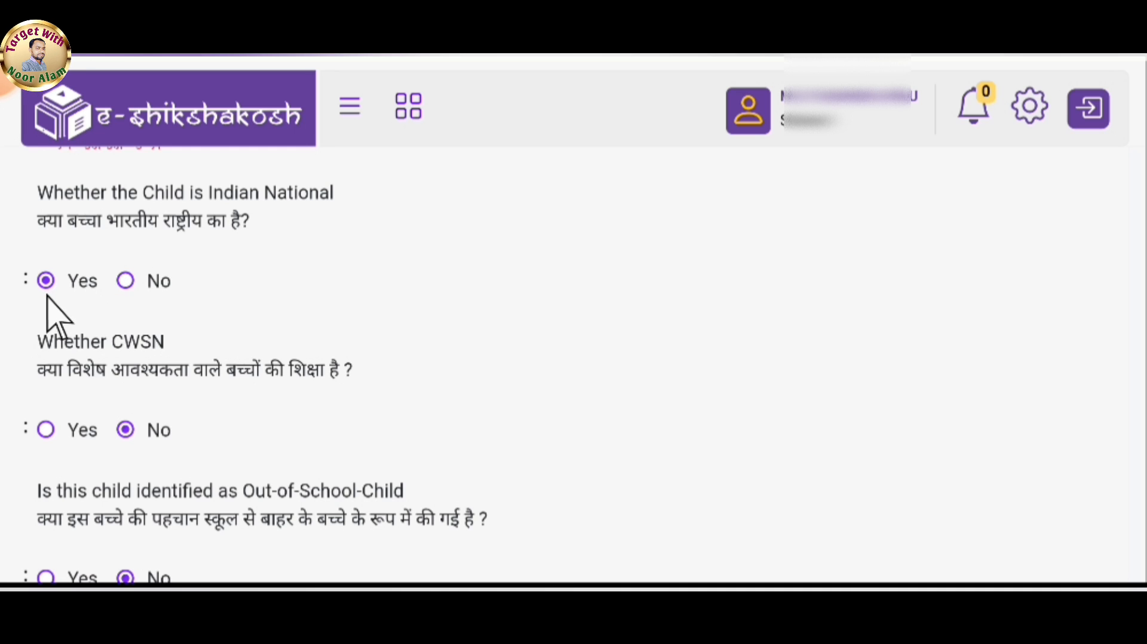
scroll(47, 295, down, 2)
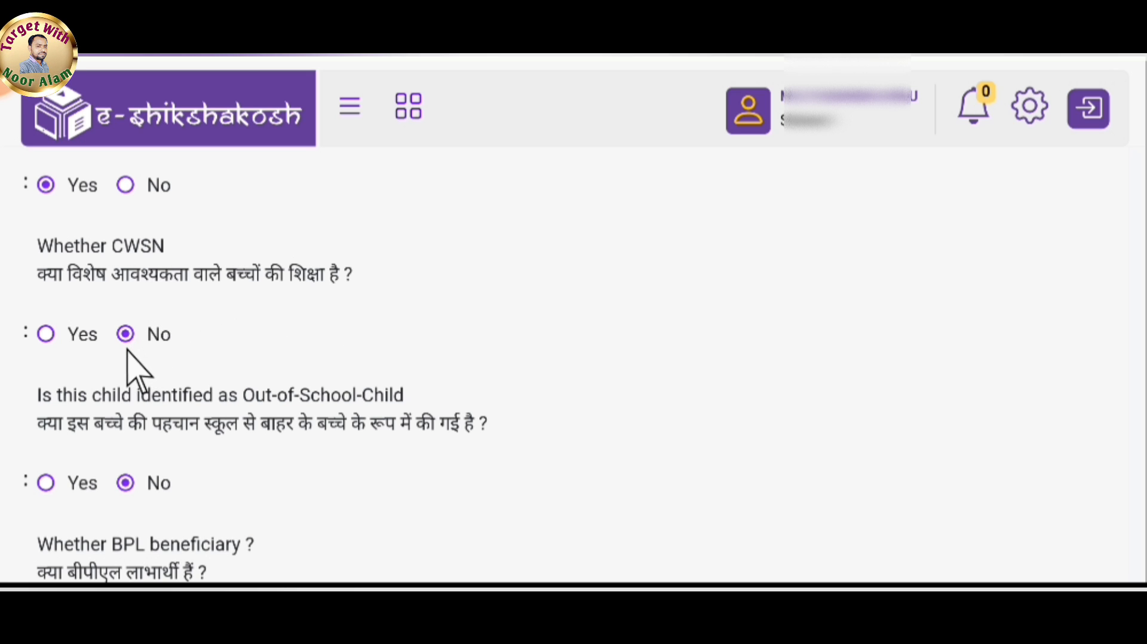
scroll(128, 359, down, 4)
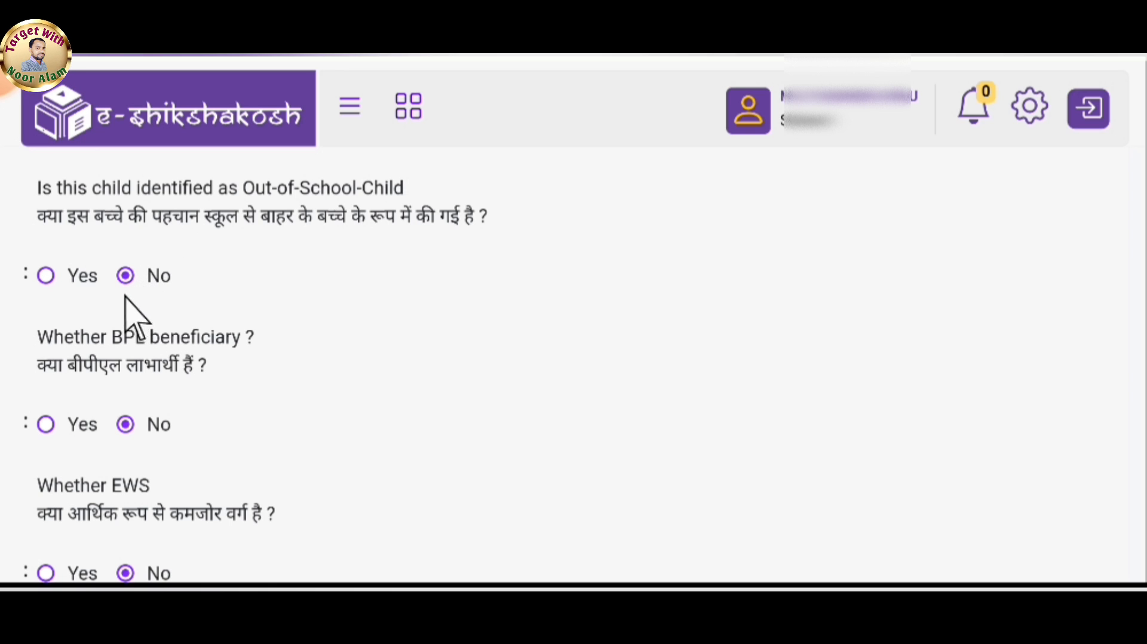
scroll(121, 300, down, 2)
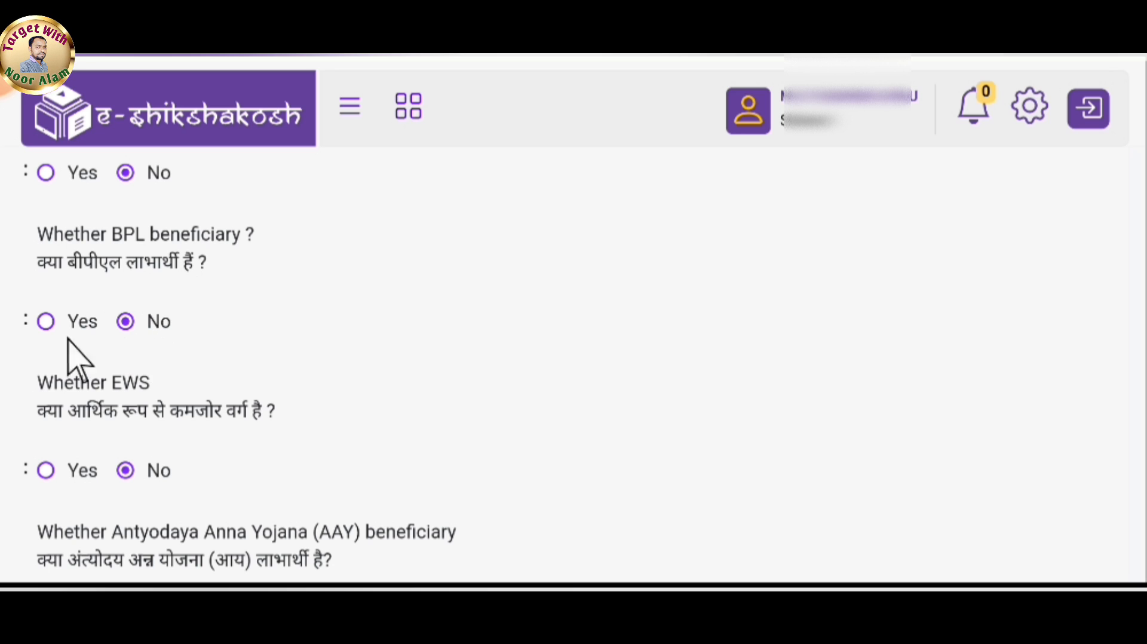
scroll(48, 311, down, 2)
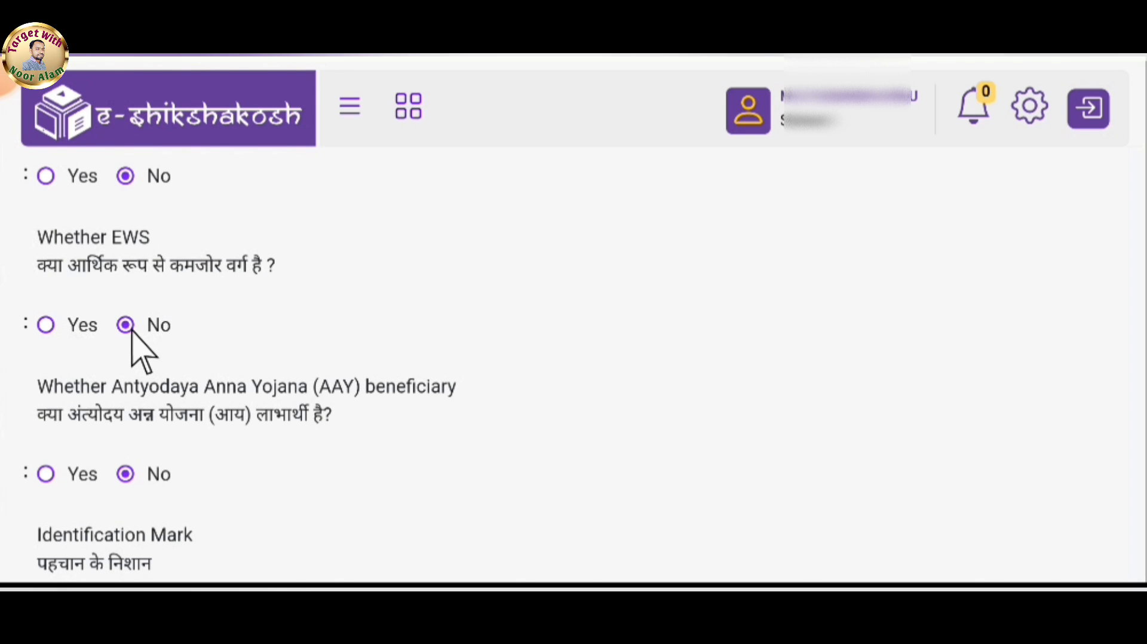
scroll(131, 332, down, 3)
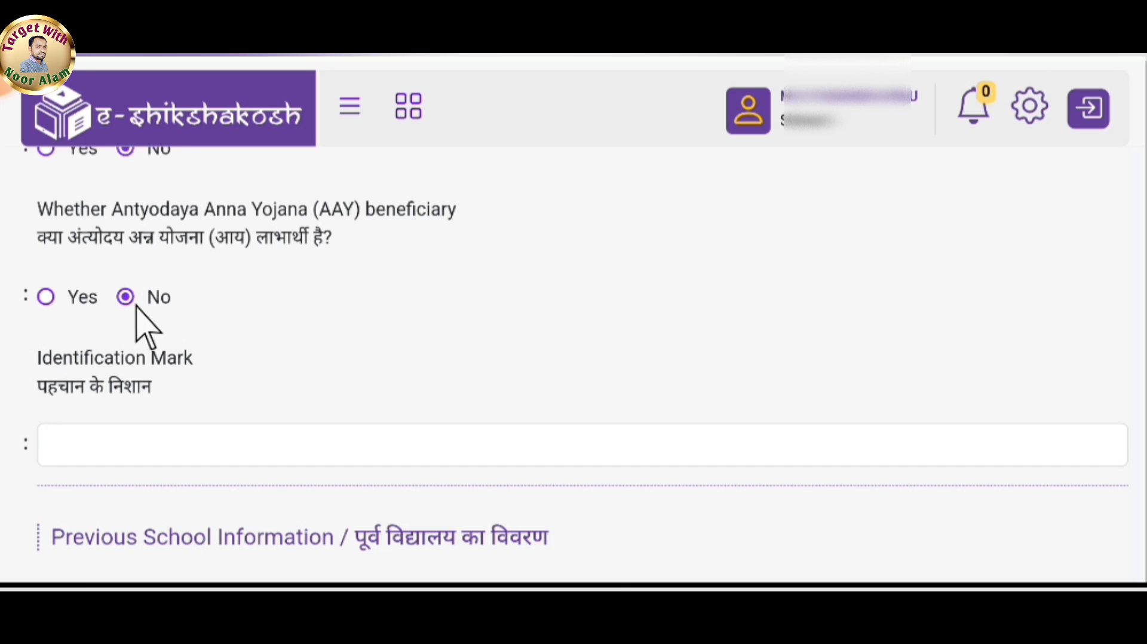
Enter MOLE ON NOSE as the identification mark and skip the Previous School Information section.
scroll(134, 325, down, 2)
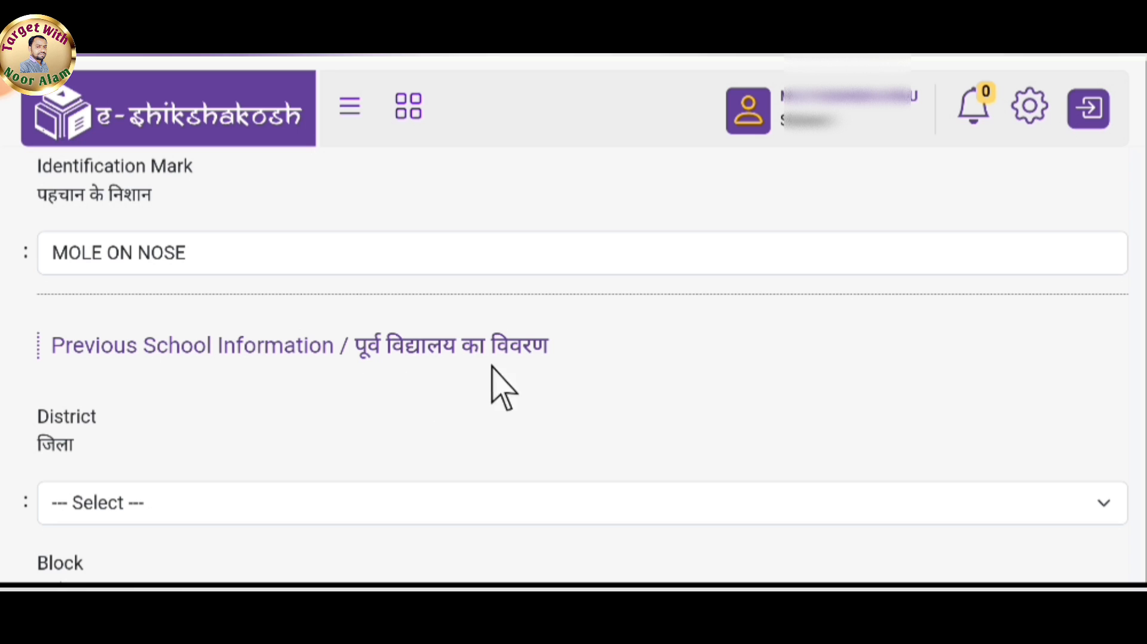
drag(515, 365, 443, 214)
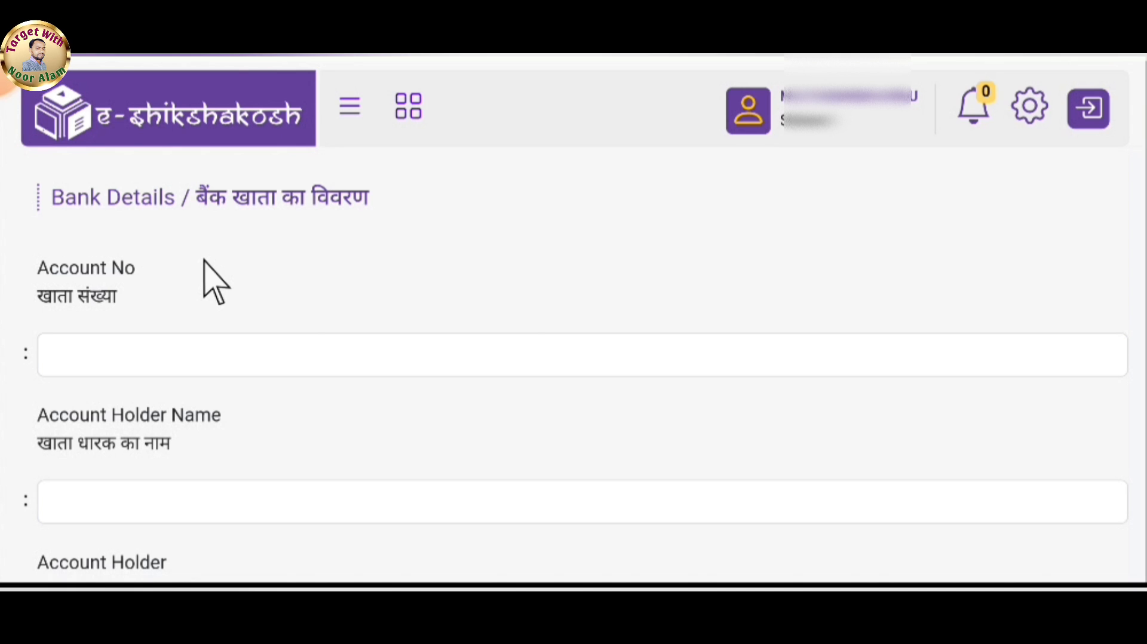
Fill in the bank account number, the account holder's name and the student's or parent's mobile number, leaving the email address blank.
scroll(215, 282, down, 1)
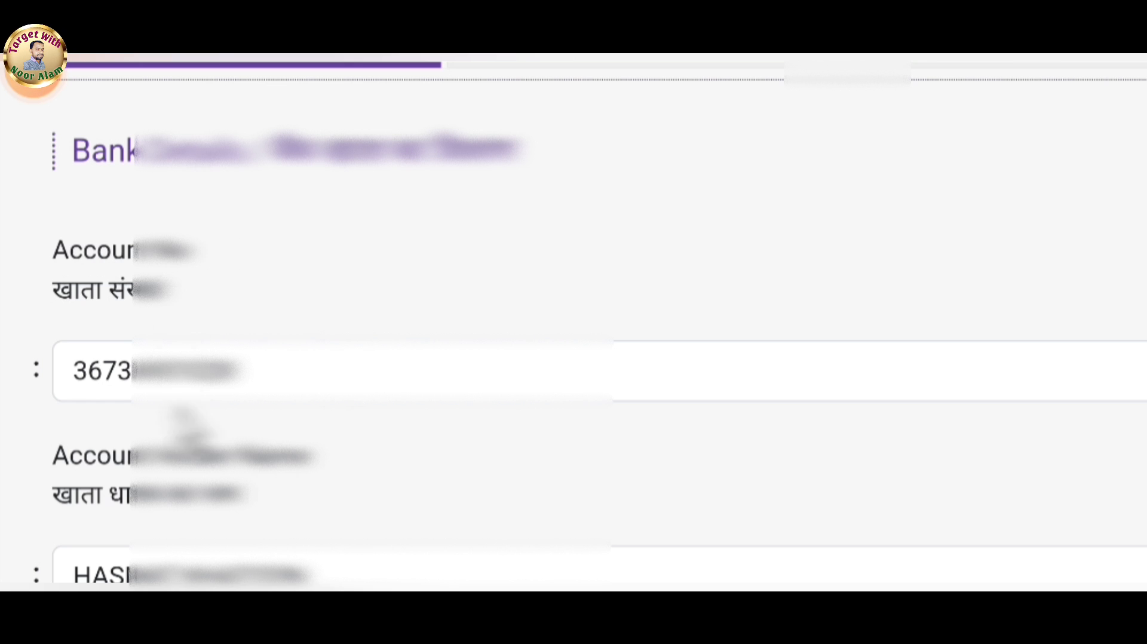
scroll(200, 478, down, 3)
scroll(200, 478, down, 12)
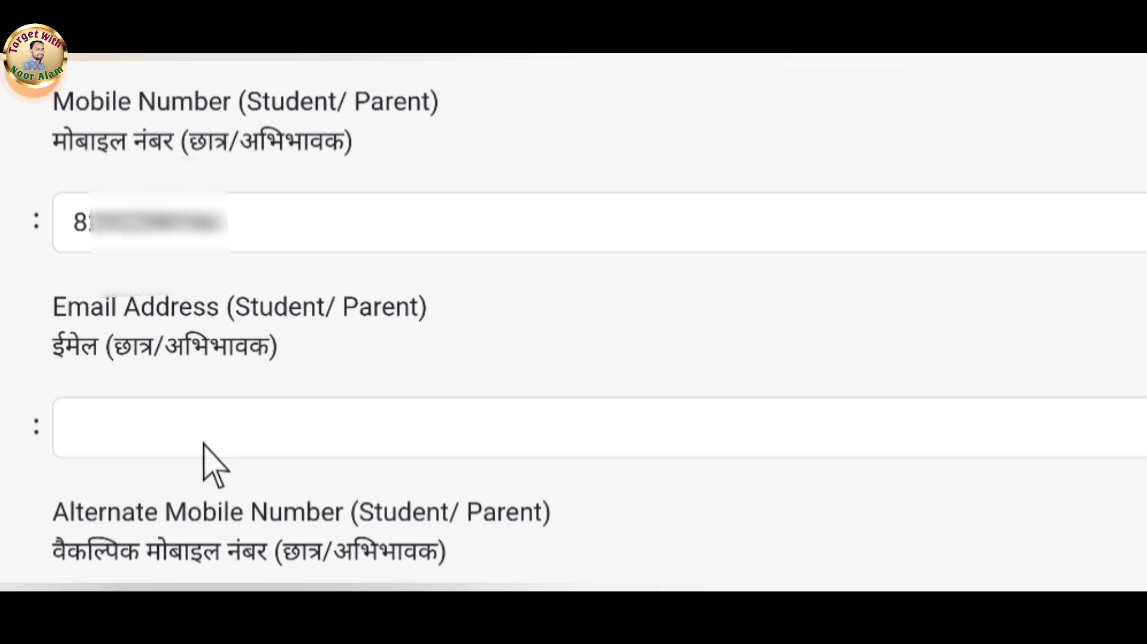
scroll(203, 444, down, 10)
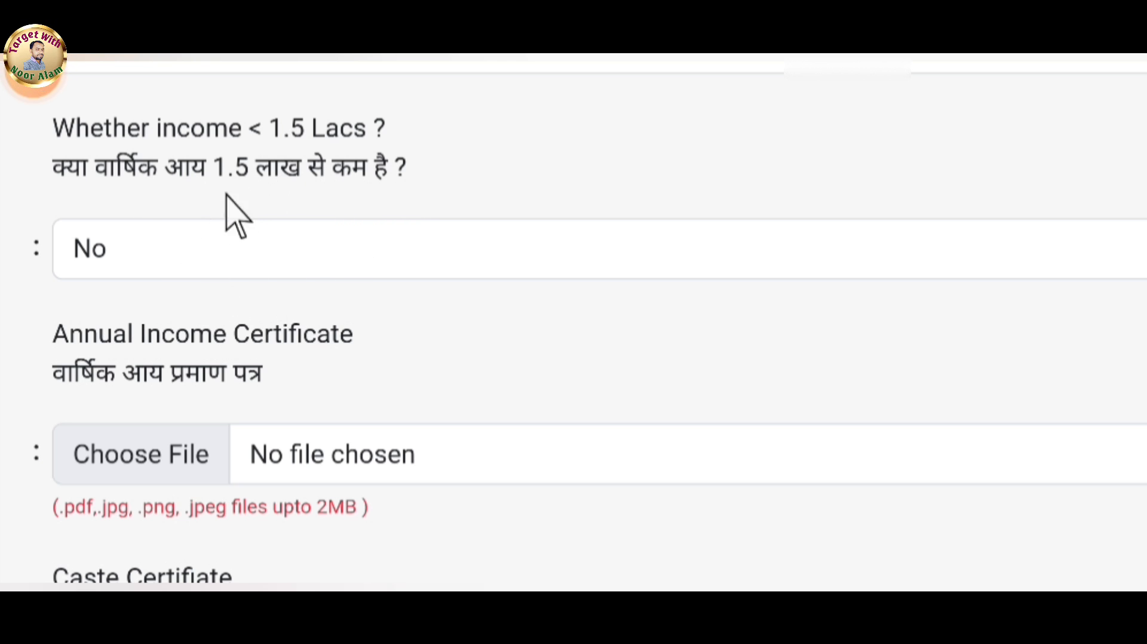
Leave the certificate uploads and guardian details blank, submit the student information form and confirm the submission.
scroll(200, 251, down, 3)
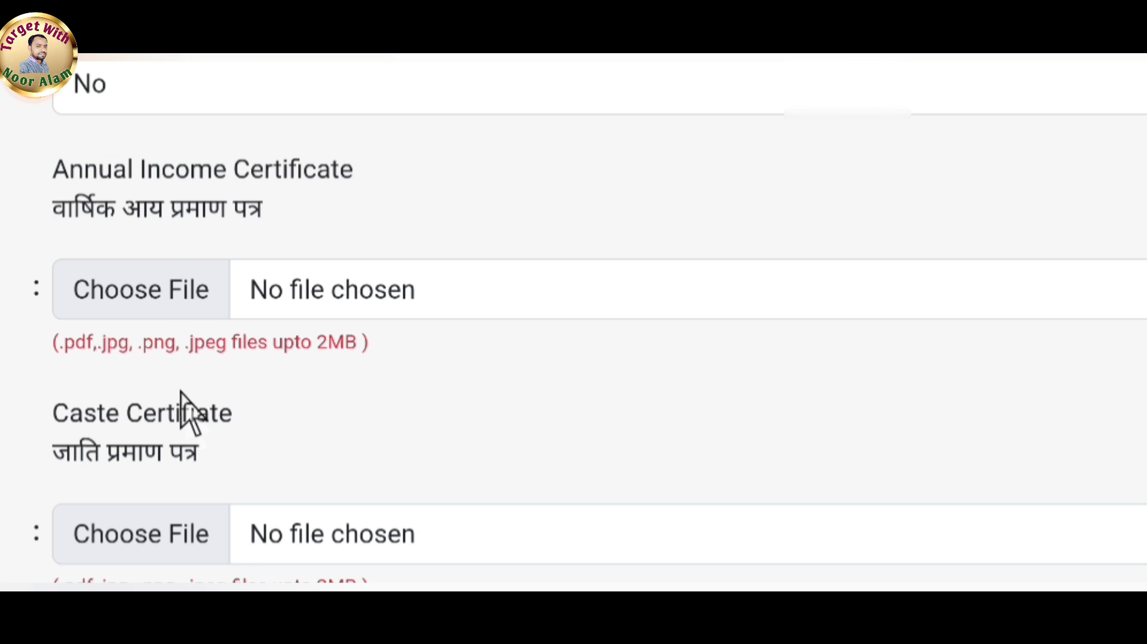
scroll(182, 393, down, 9)
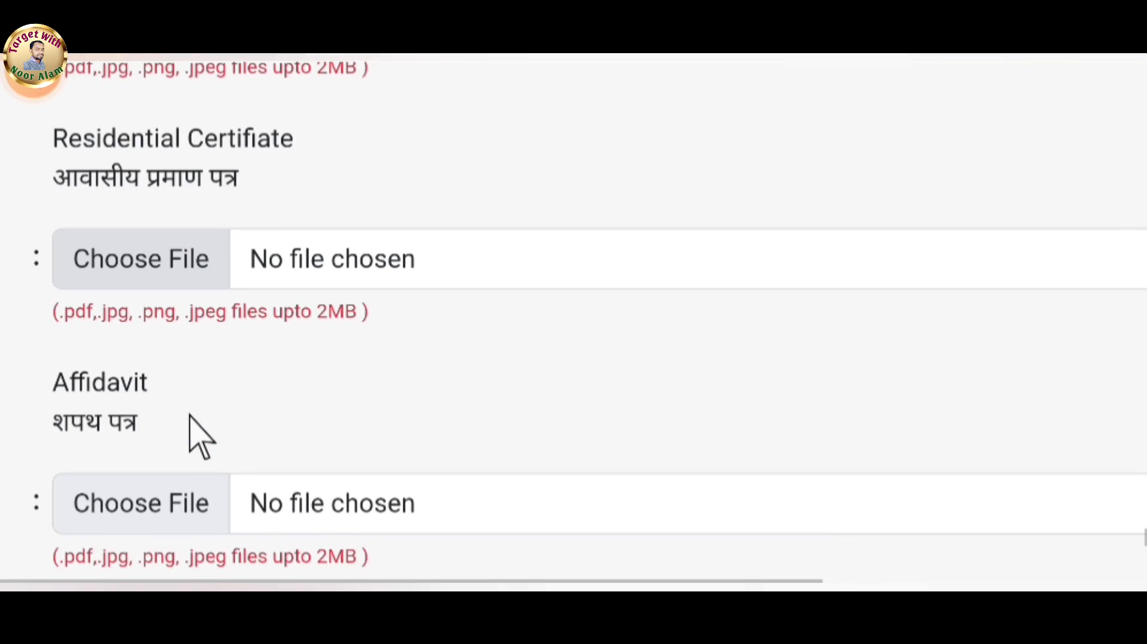
scroll(190, 417, down, 10)
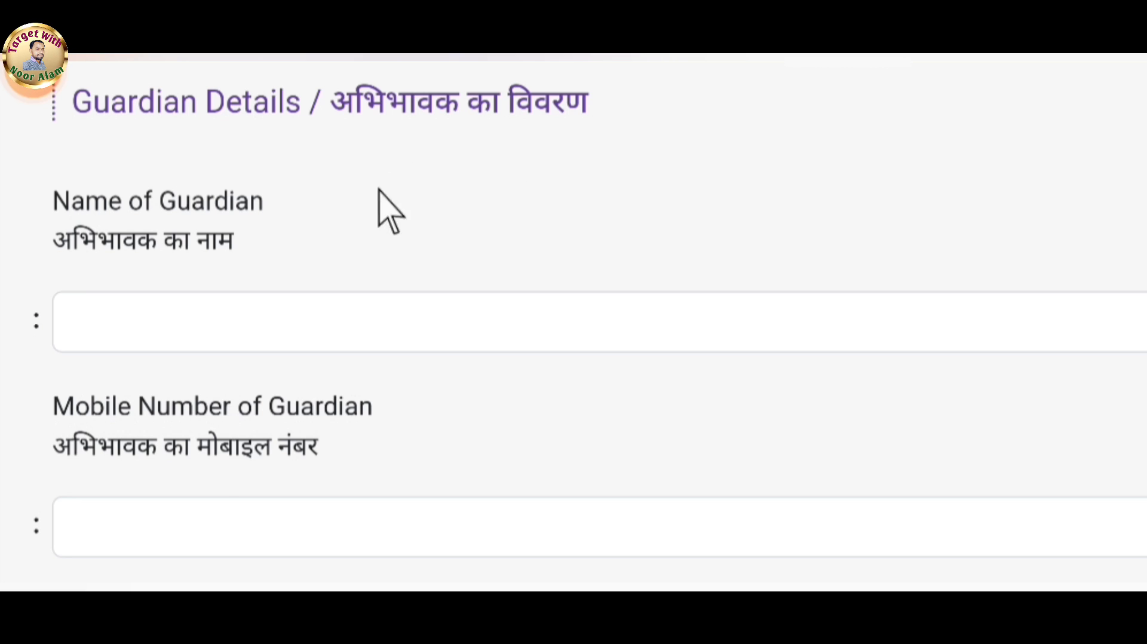
scroll(277, 441, down, 7)
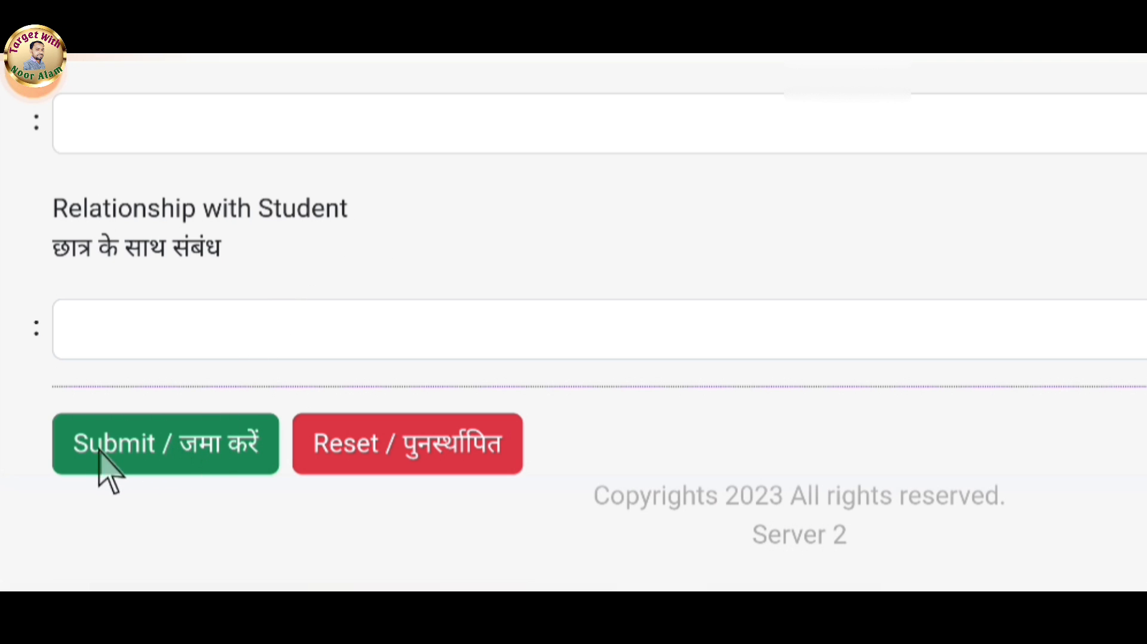
click(188, 472)
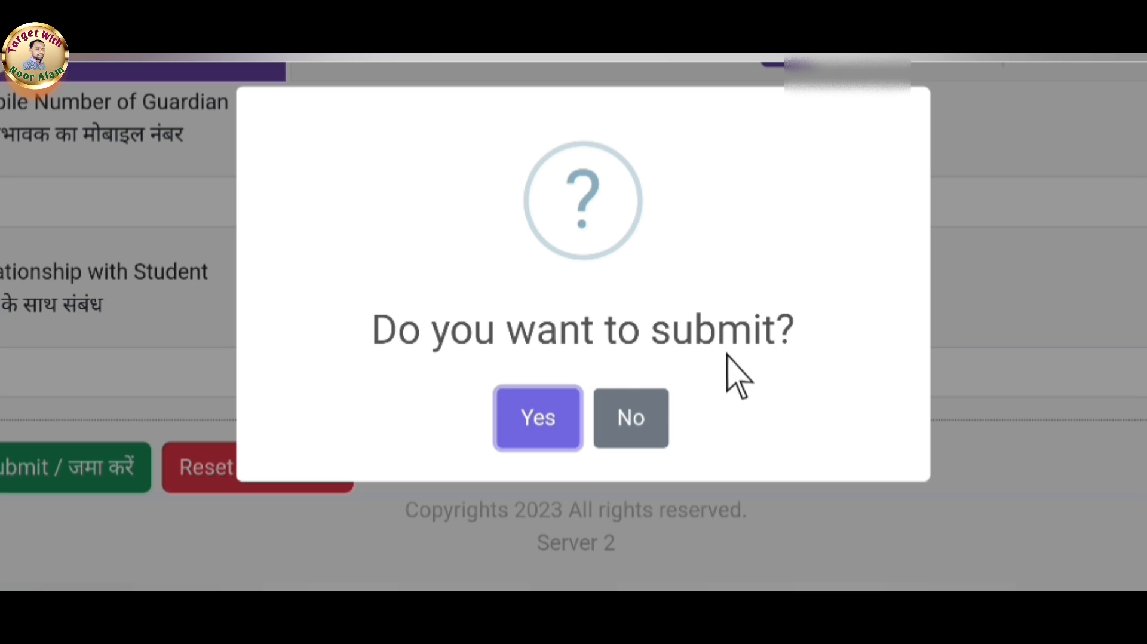
click(538, 433)
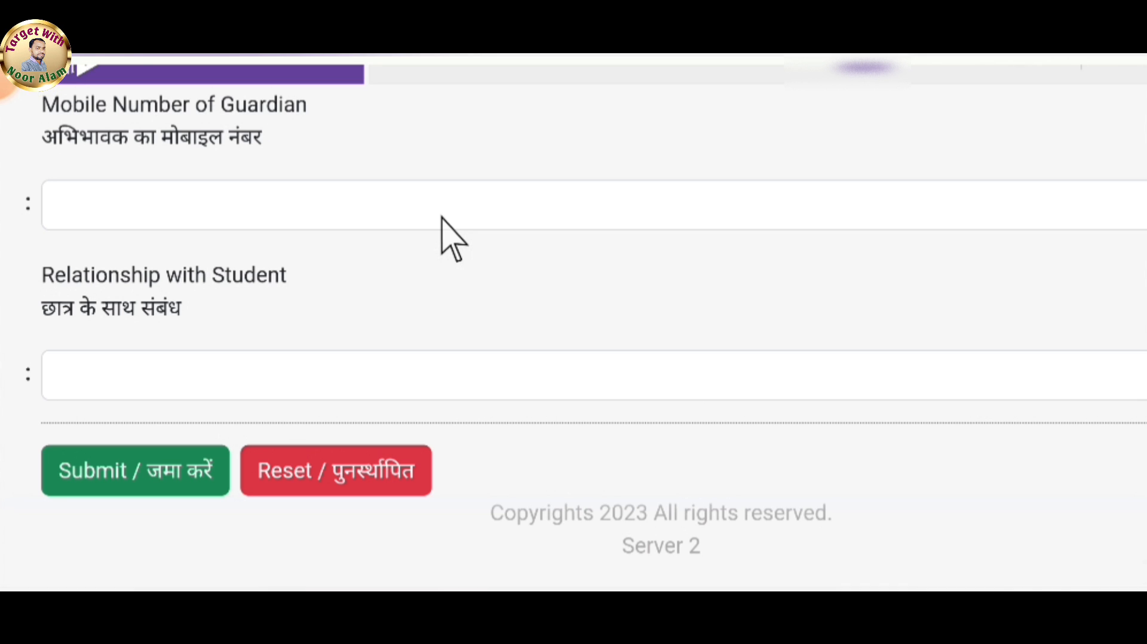
Open the View Student Information page from the student information form.
scroll(442, 218, up, 20)
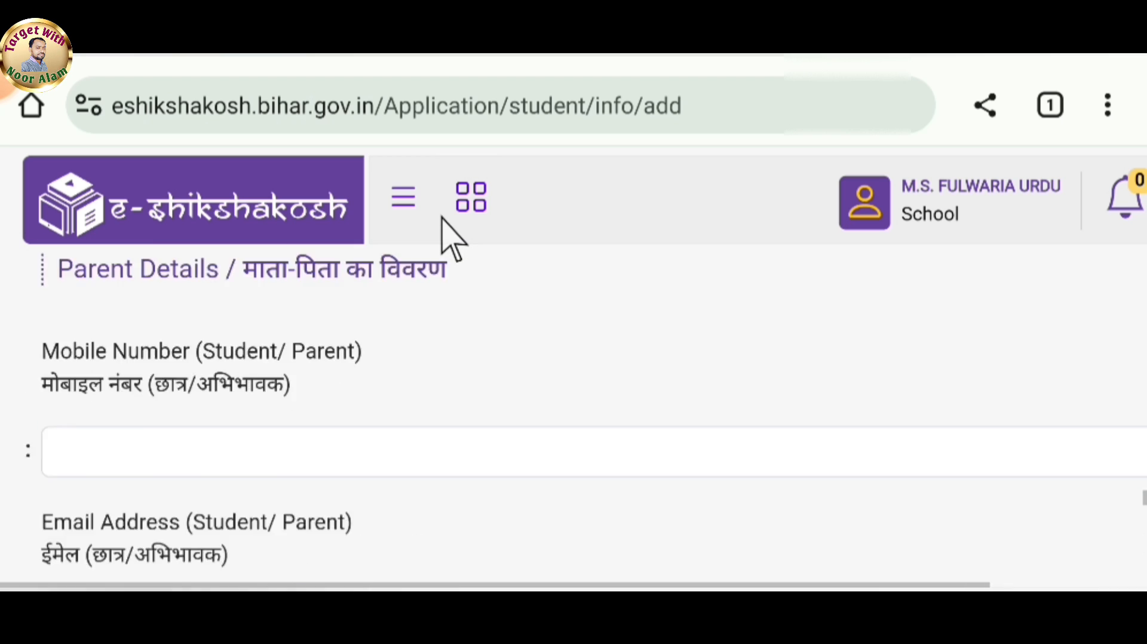
scroll(453, 239, up, 20)
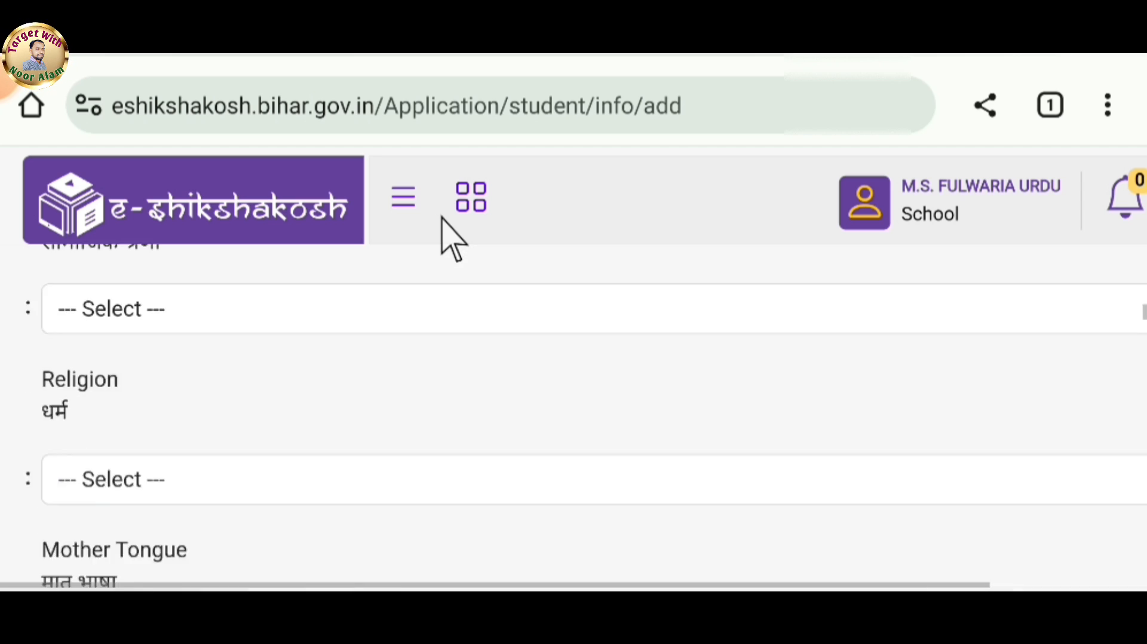
scroll(453, 239, up, 10)
scroll(359, 233, down, 1)
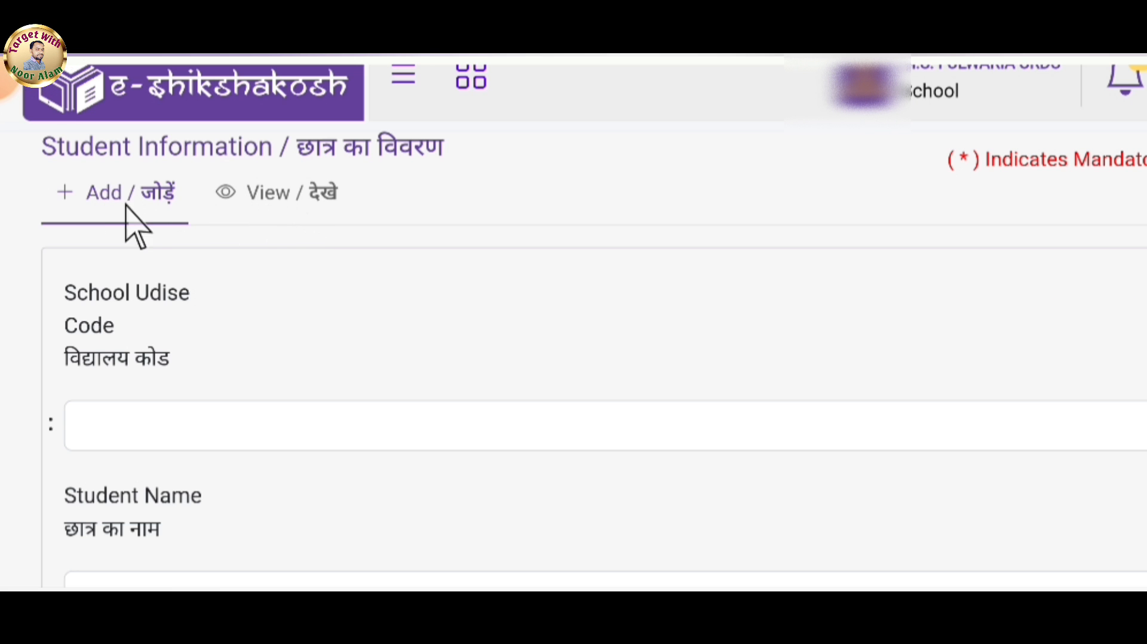
click(313, 216)
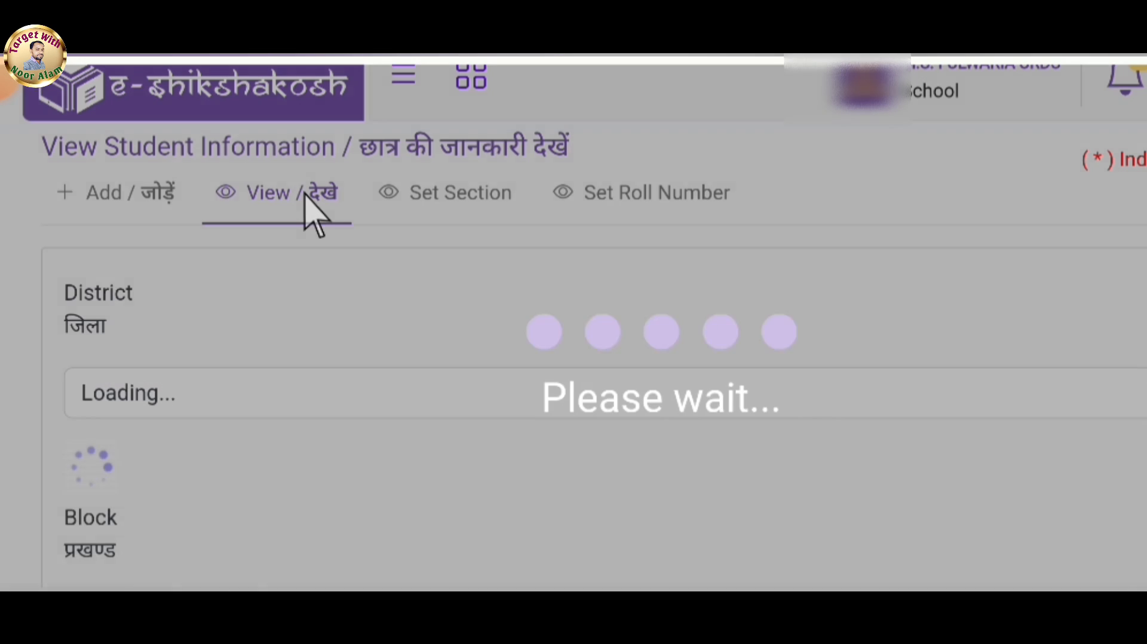
Filter the student list to Class 1 and run the search, leaving section, student code and admission number unset.
scroll(313, 216, down, 10)
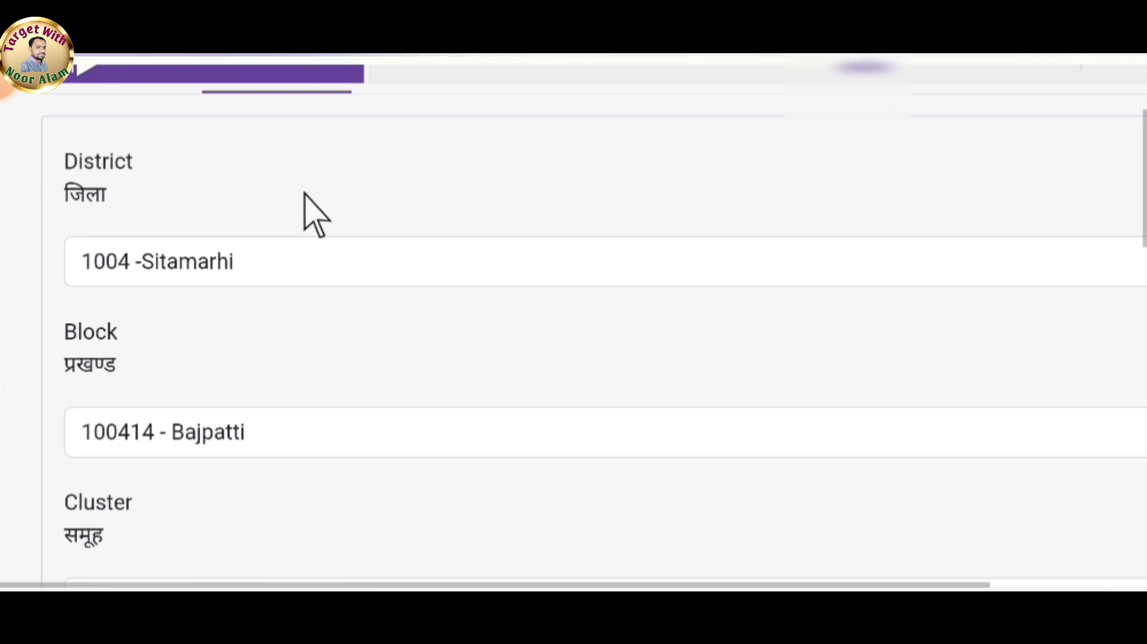
scroll(304, 193, down, 3)
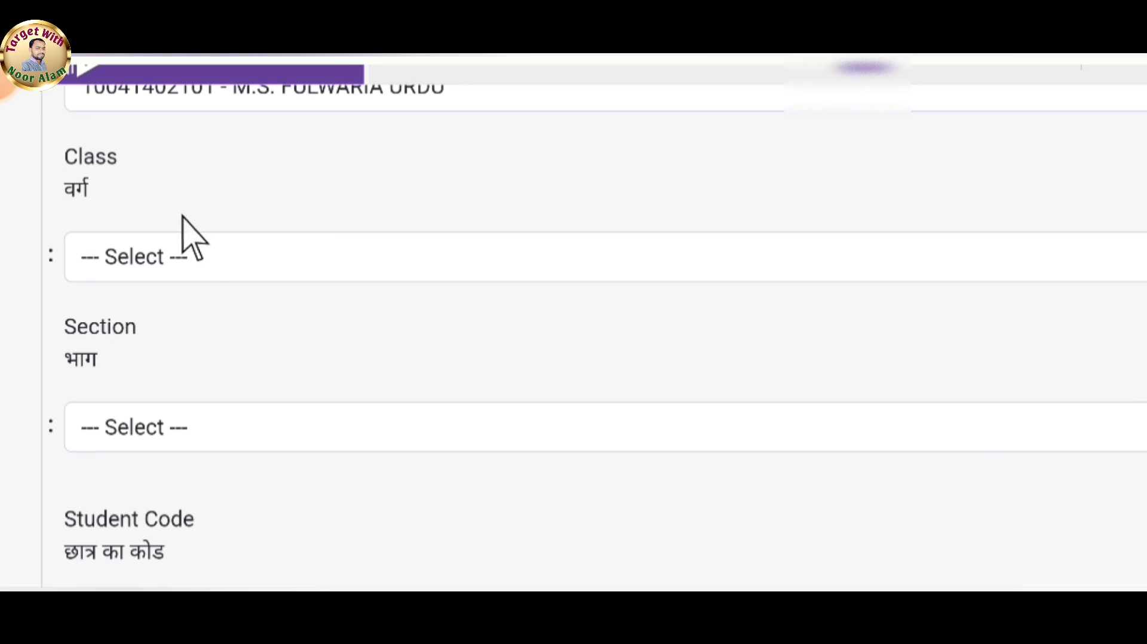
click(130, 258)
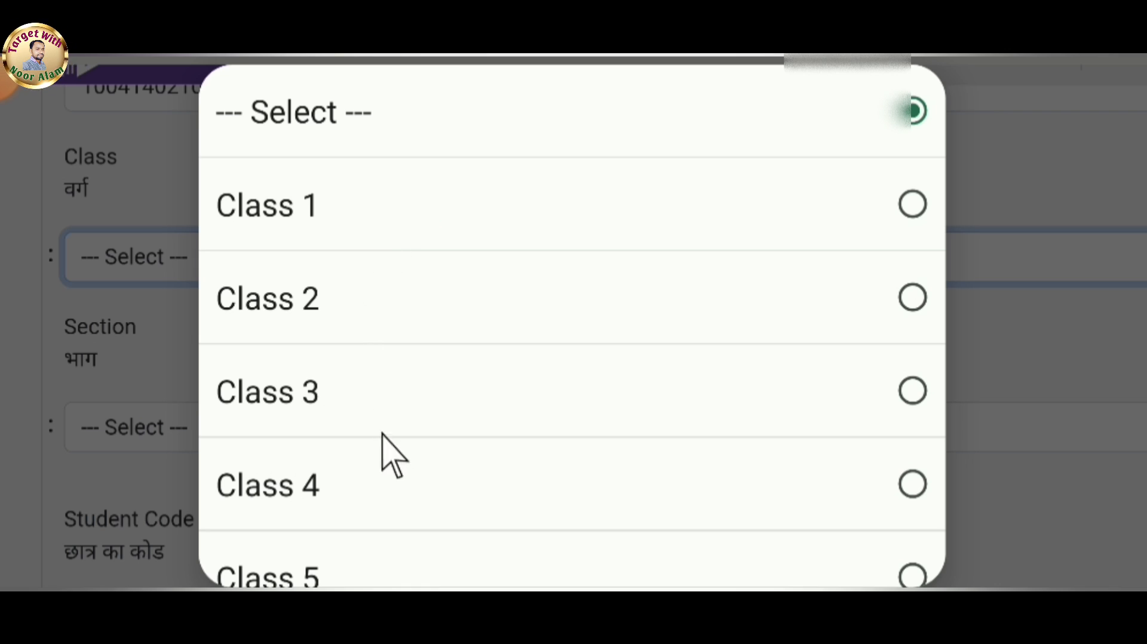
click(385, 209)
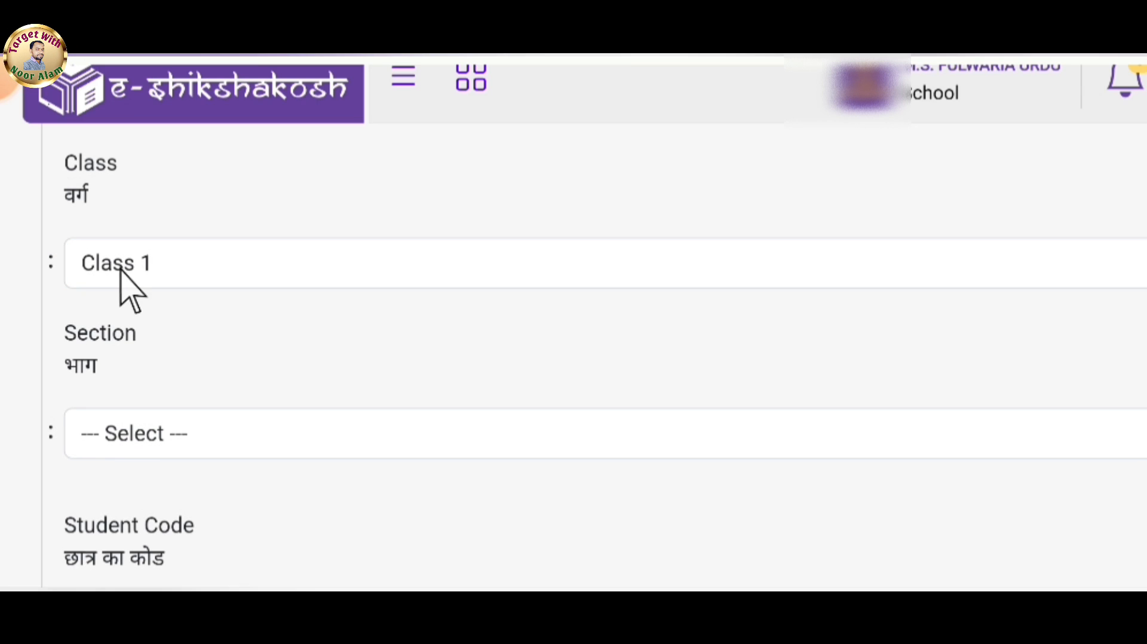
scroll(154, 481, down, 5)
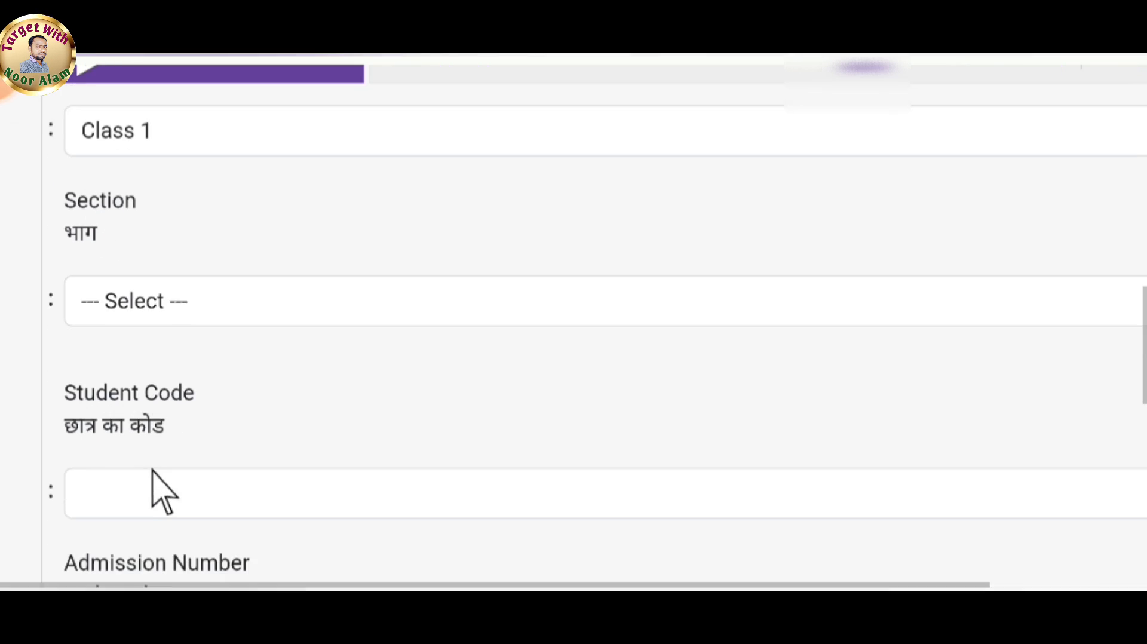
scroll(159, 487, down, 2)
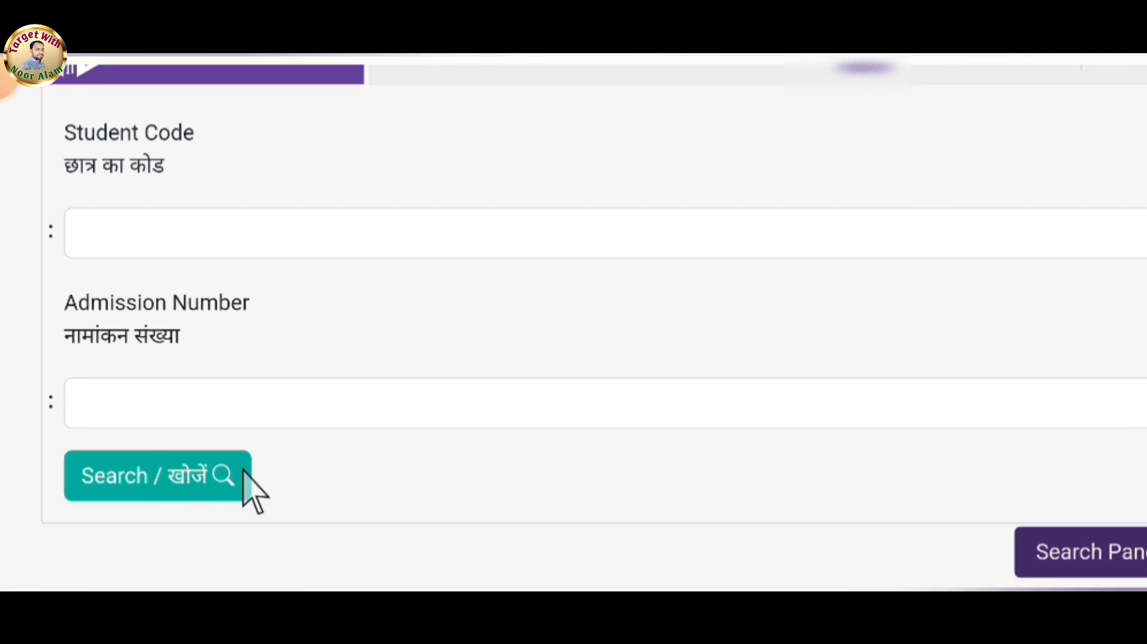
click(156, 478)
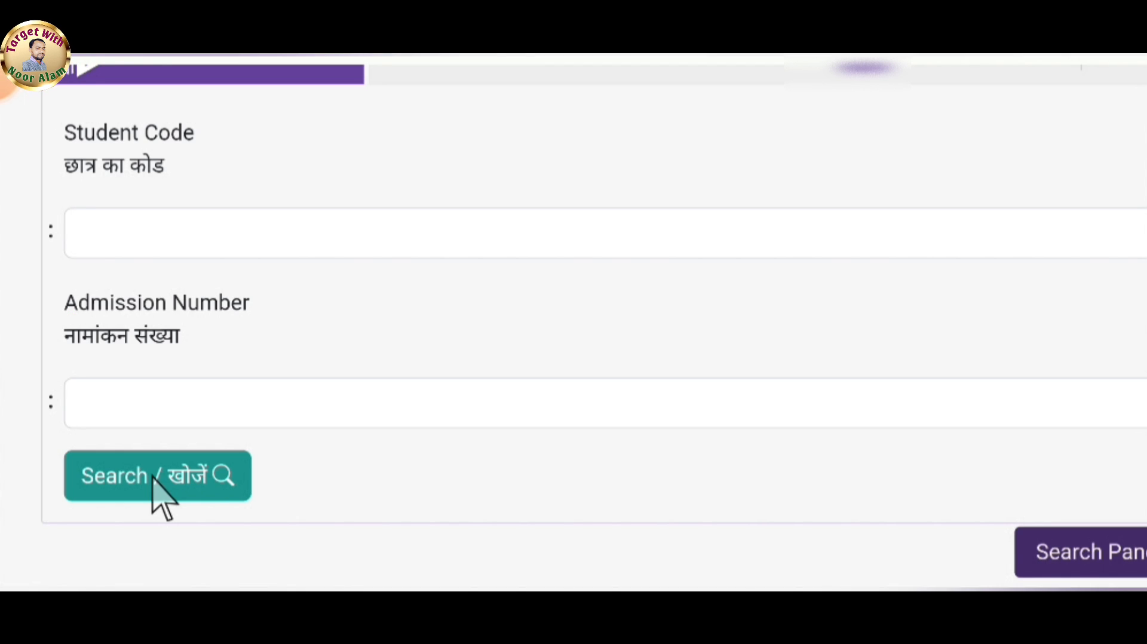
Examine the student's row in the search results, including roll number, available actions and verification status.
scroll(157, 487, down, 8)
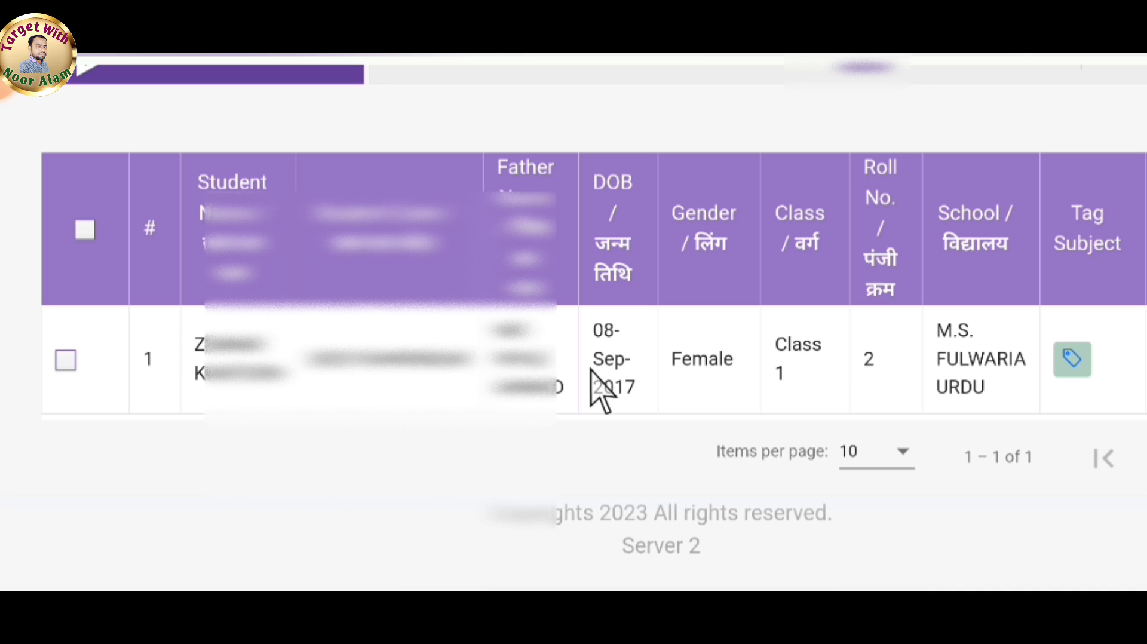
scroll(598, 389, right, 10)
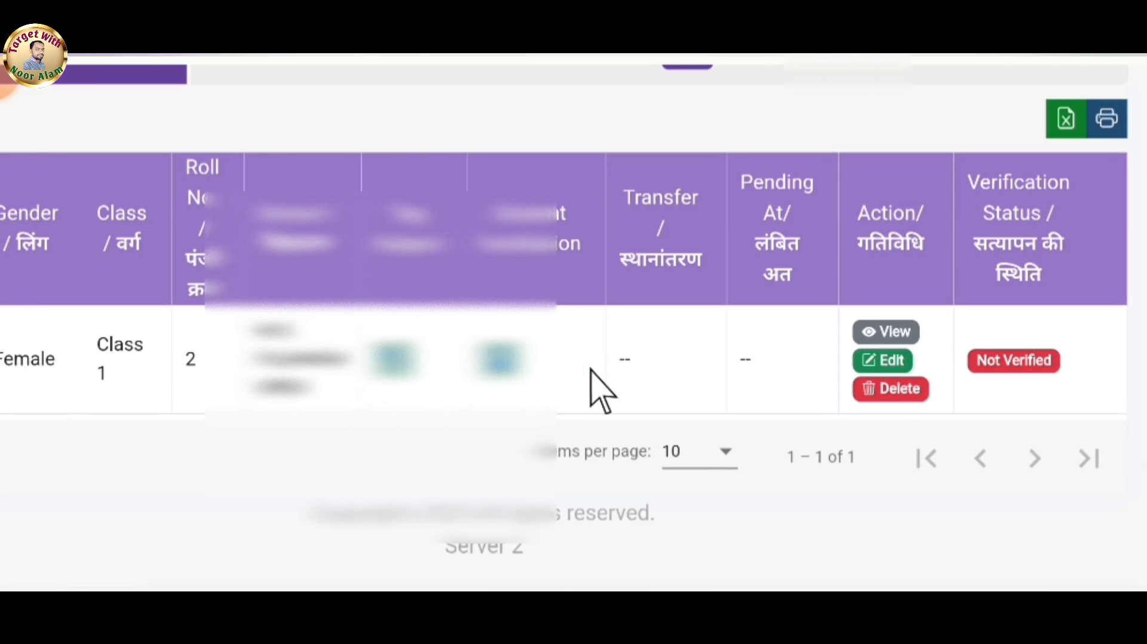
scroll(599, 391, left, 10)
scroll(600, 392, up, 1)
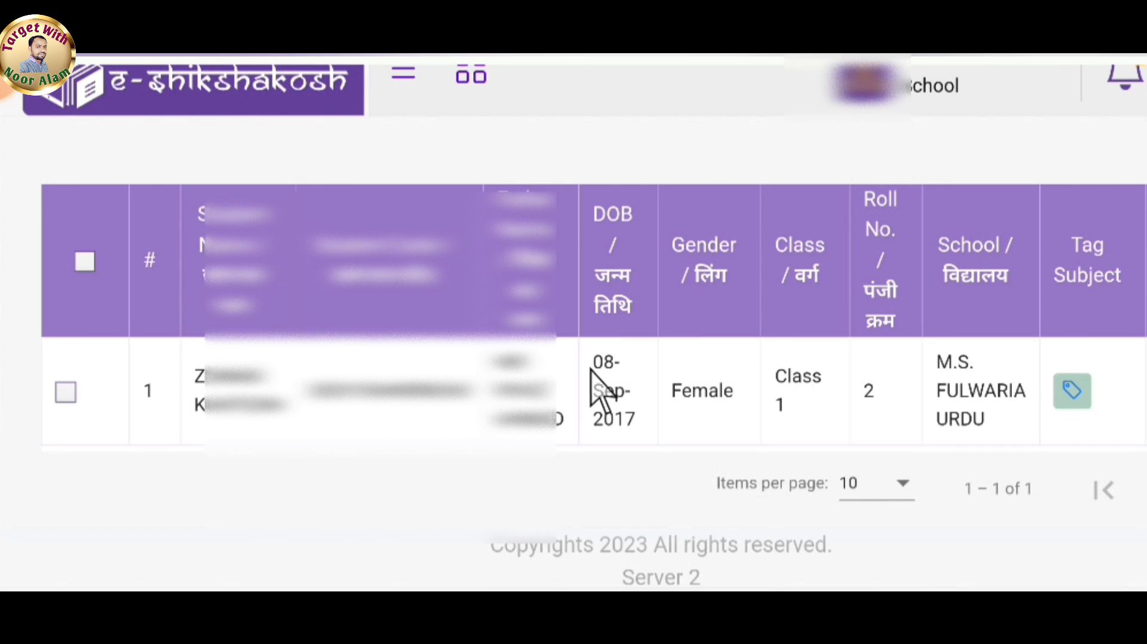
scroll(590, 371, down, 1)
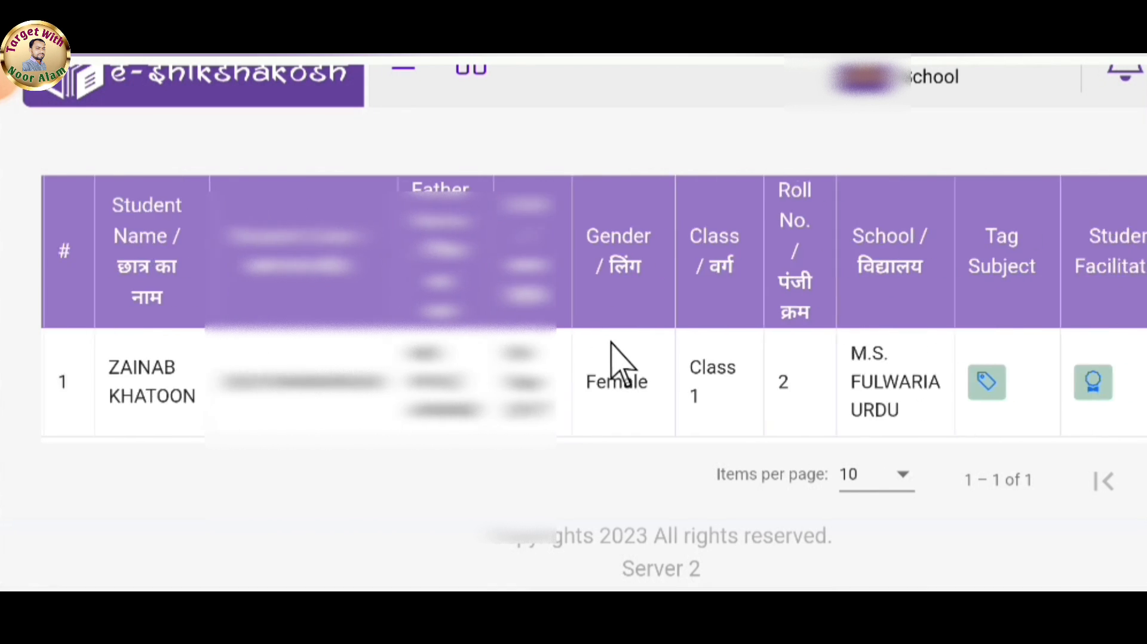
Open the student's record for editing, review its fields through to the guardian details, and cancel without updating.
scroll(615, 361, right, 8)
scroll(621, 365, right, 3)
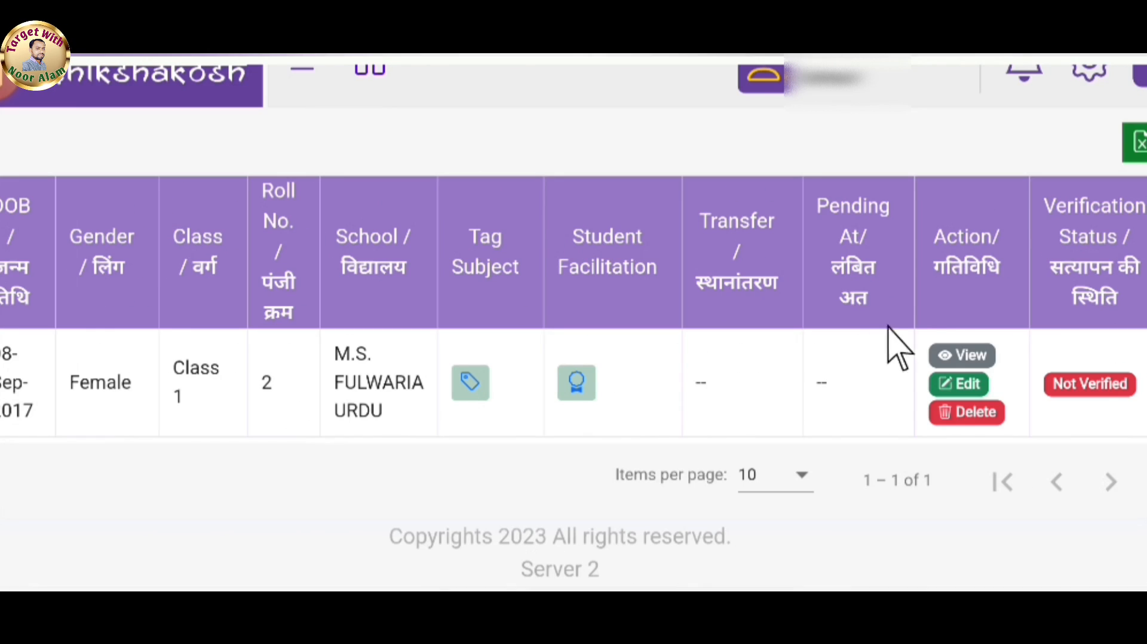
click(973, 387)
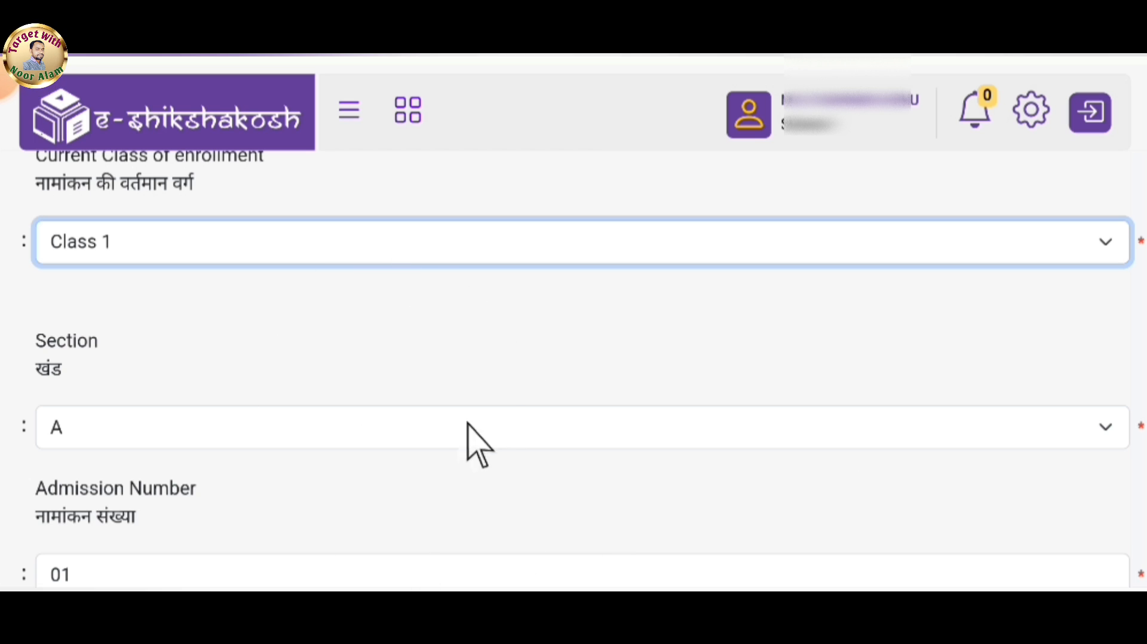
click(203, 294)
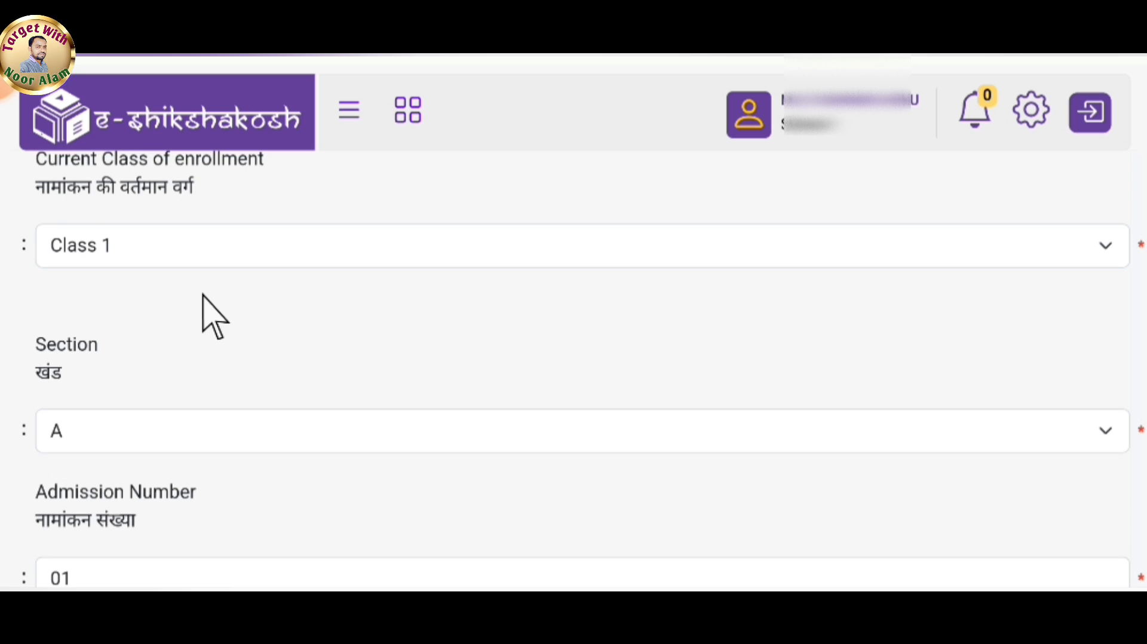
scroll(203, 294, down, 20)
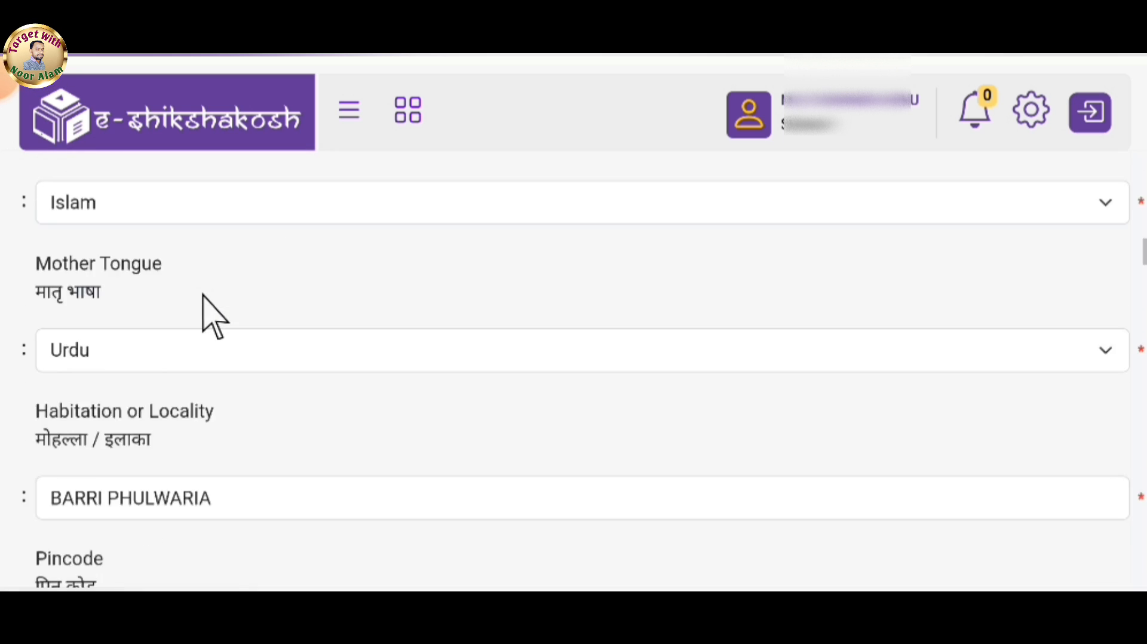
scroll(203, 295, down, 10)
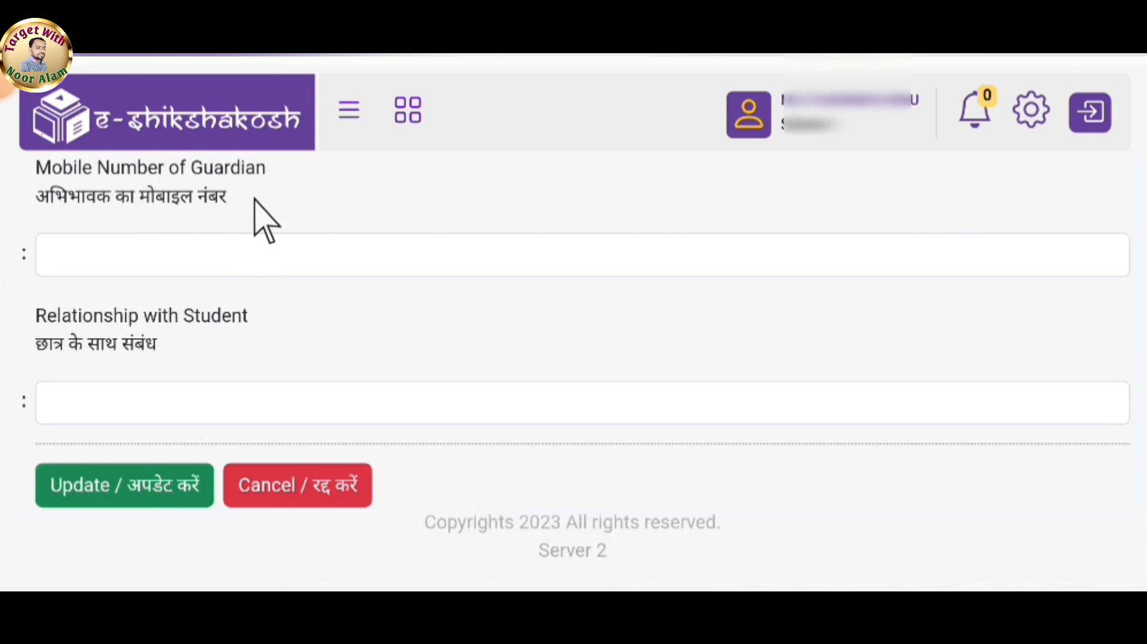
click(315, 490)
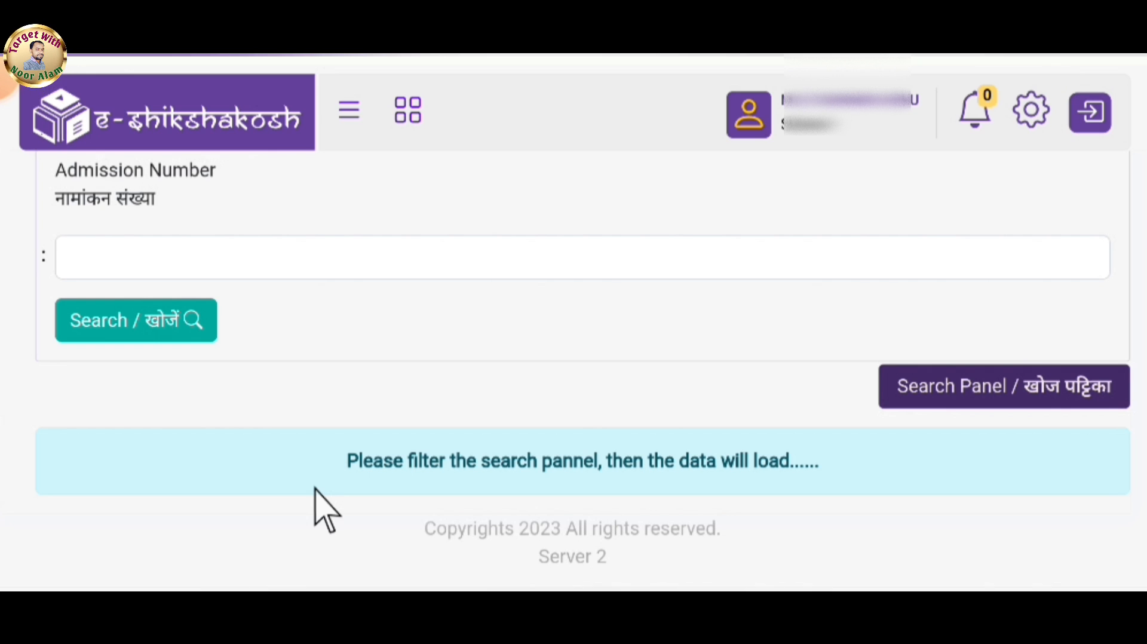